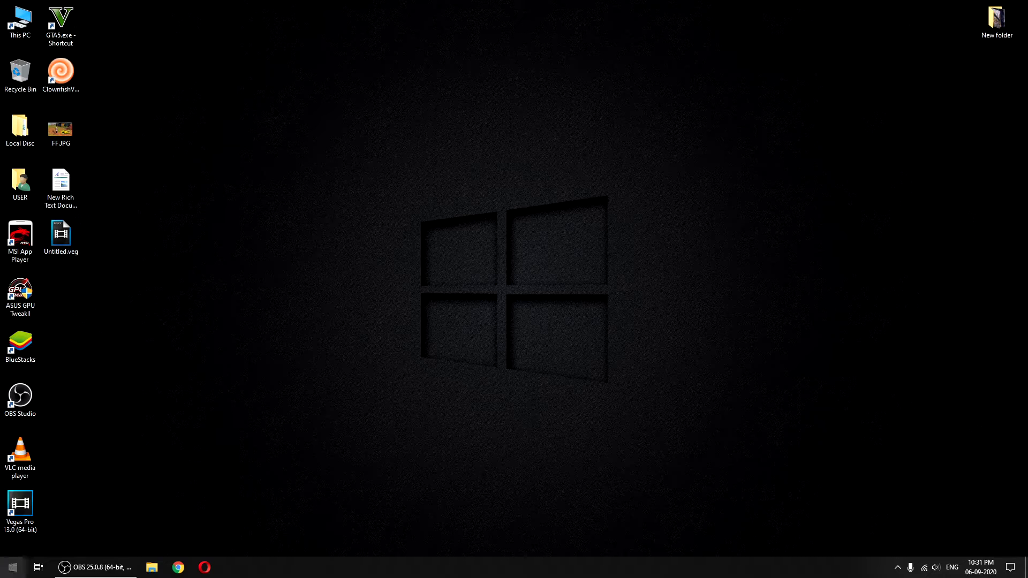
# Launch Adobe Photoshop 7.0 from the Start menu, then minimize it to the desktop
pyautogui.click(13, 567)
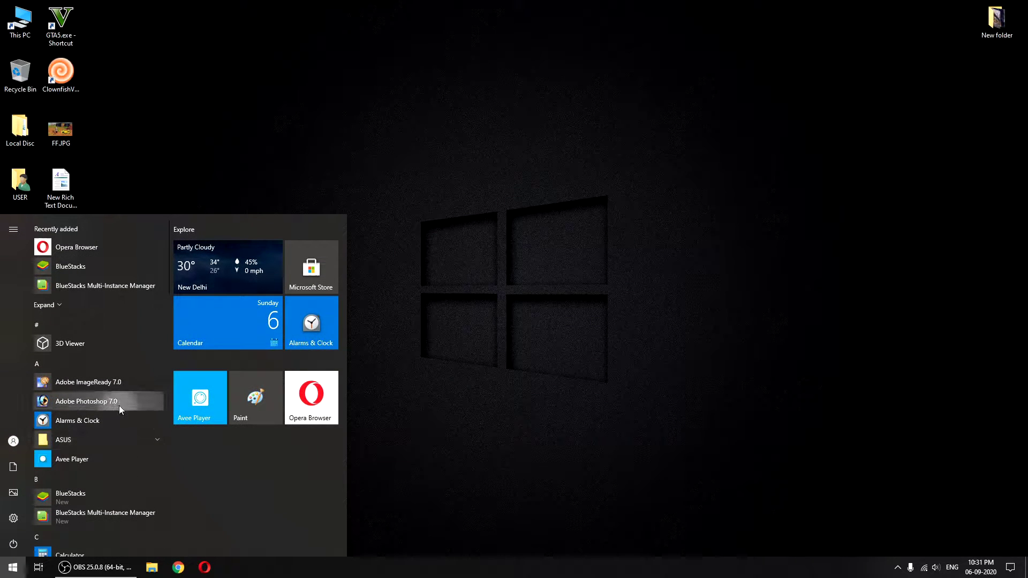
pyautogui.click(119, 404)
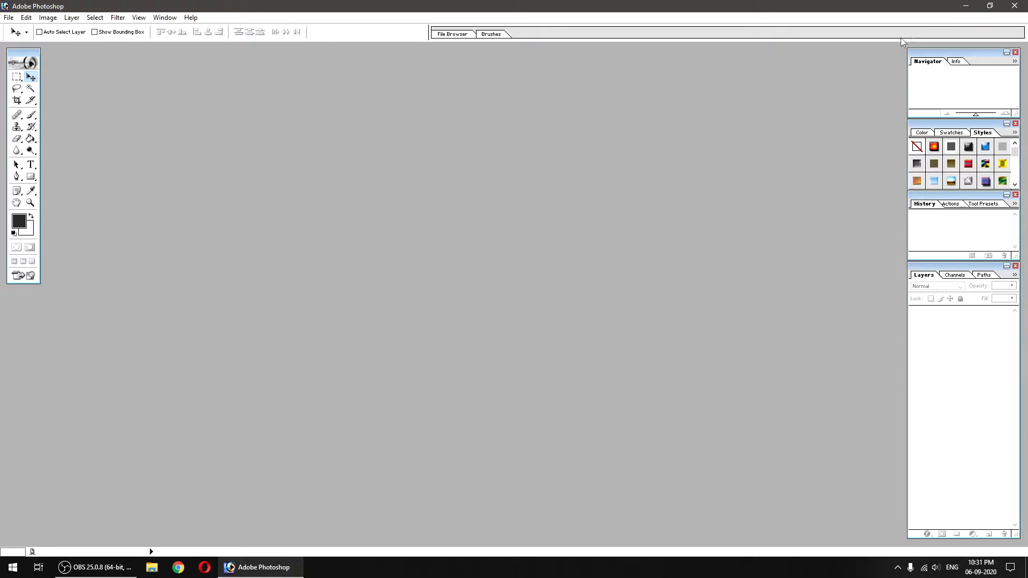
pyautogui.click(966, 5)
# Open the woman portrait and Brooklyn Bridge wallpapers from New folder in Photoshop
pyautogui.doubleClick(986, 26)
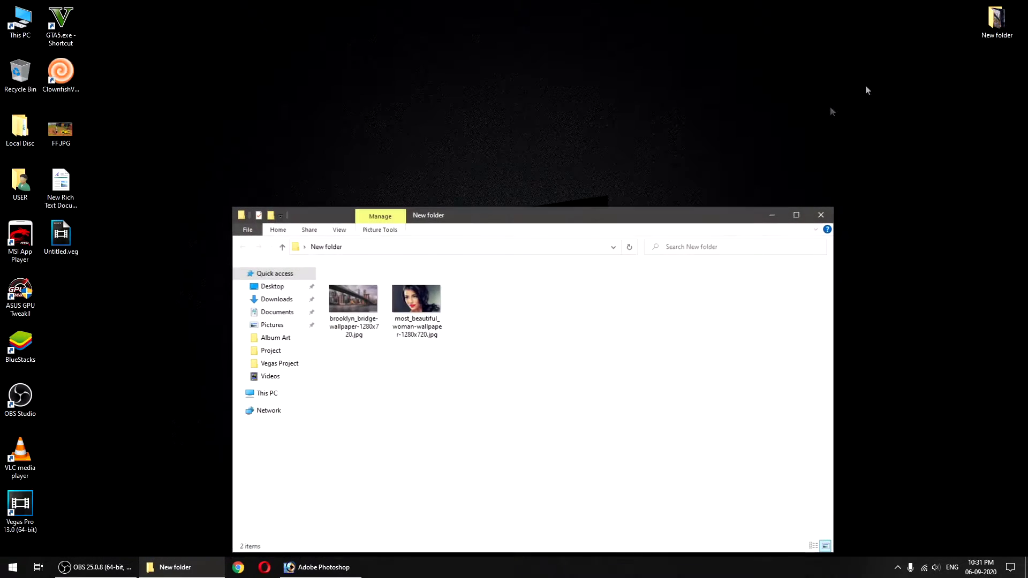
pyautogui.moveTo(472, 308)
pyautogui.mouseDown()
pyautogui.moveTo(369, 309)
pyautogui.moveTo(374, 369)
pyautogui.mouseUp()
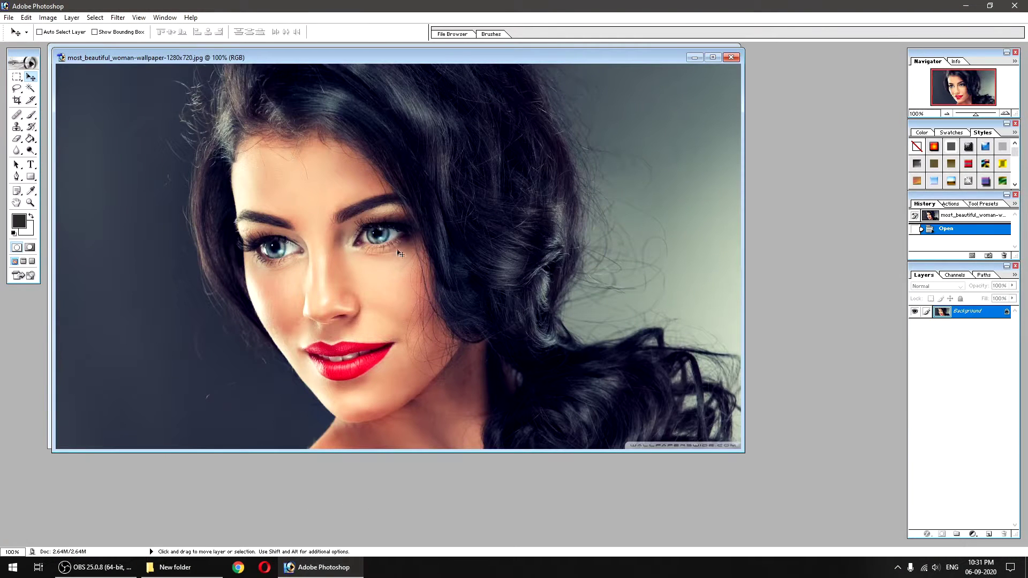
pyautogui.moveTo(282, 60); pyautogui.dragTo(381, 133)
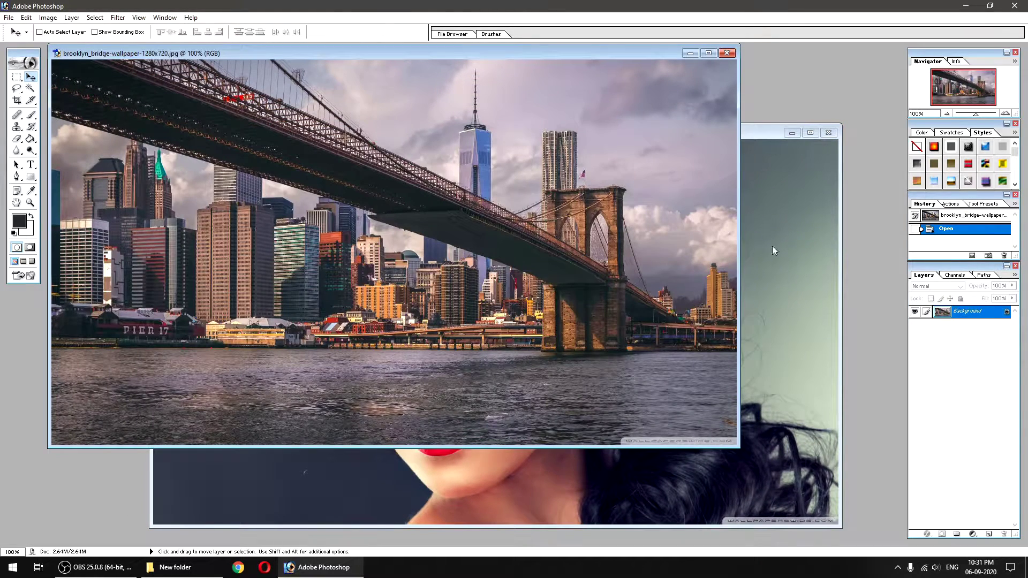
pyautogui.click(764, 250)
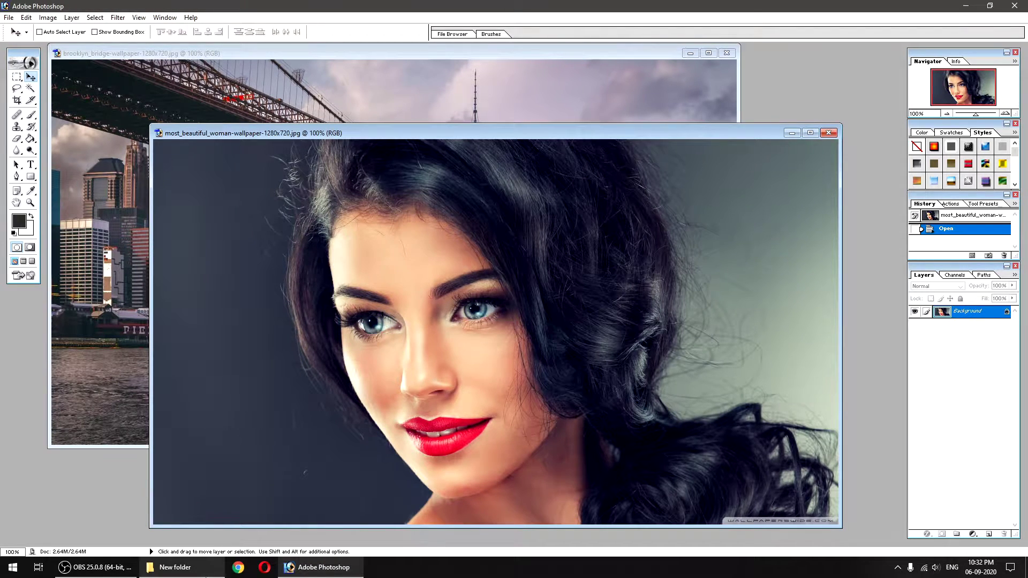
# Rename the bridge image to 4.jpg, open it in Photoshop, and fill it with white
pyautogui.click(175, 568)
pyautogui.click(365, 331)
pyautogui.write('4')
pyautogui.press('Return')
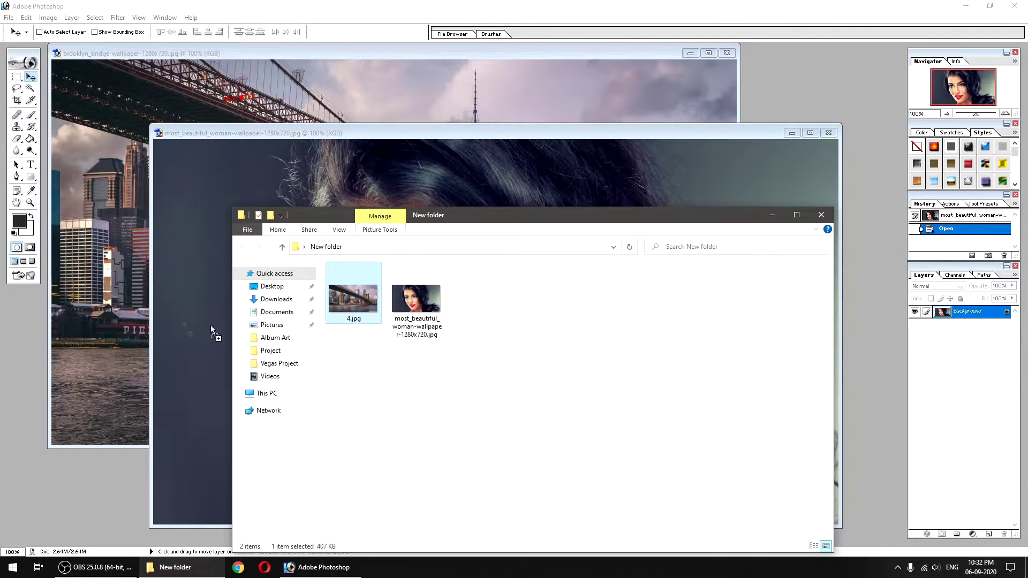
pyautogui.moveTo(365, 330); pyautogui.dragTo(93, 315)
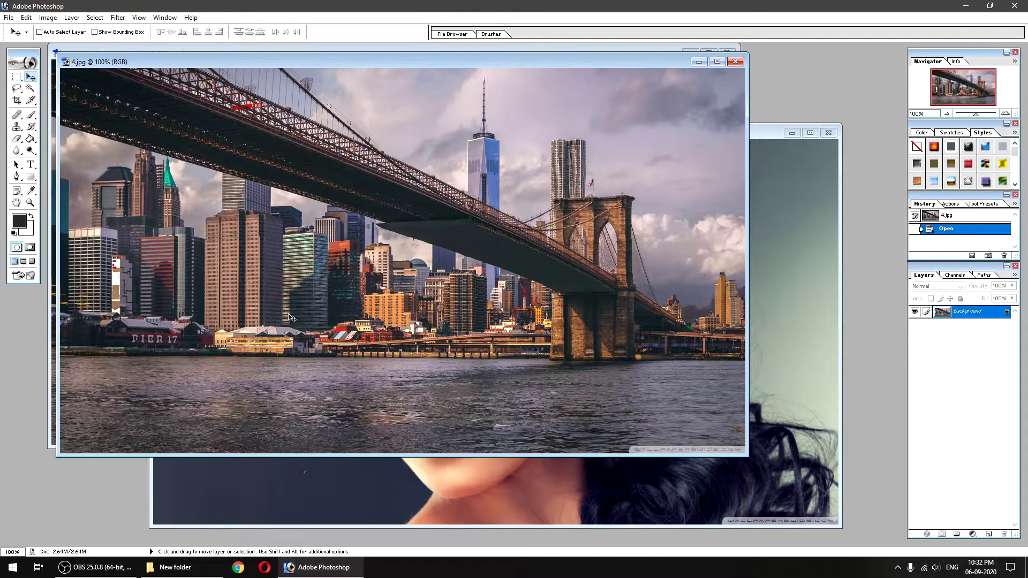
pyautogui.hotkey('ctrl', 'BackSpace')
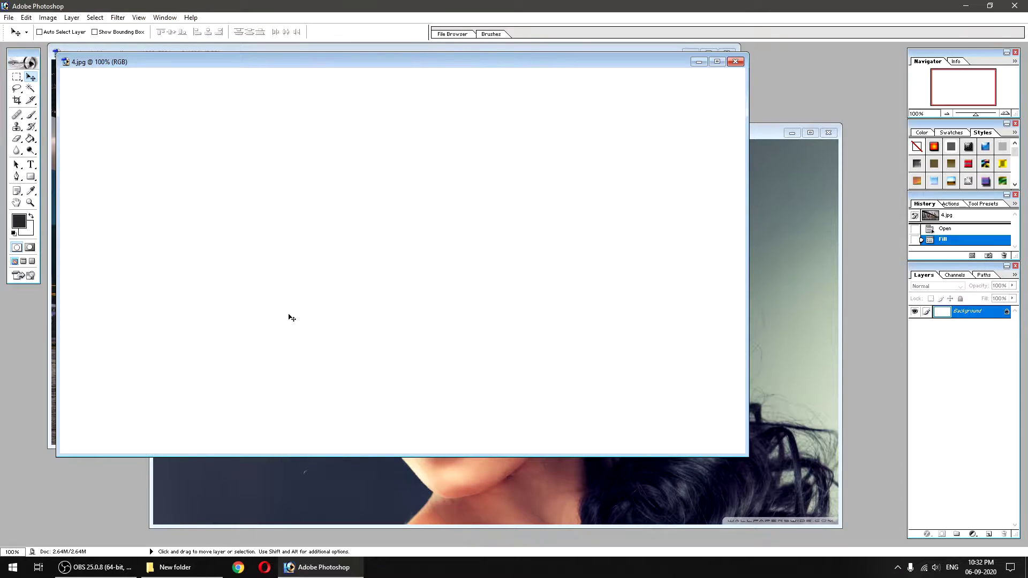
# Drag the woman portrait into 4.jpg as Layer 1, then minimize the original portrait window
pyautogui.moveTo(236, 64)
pyautogui.mouseDown()
pyautogui.moveTo(307, 109)
pyautogui.moveTo(269, 96)
pyautogui.mouseUp()
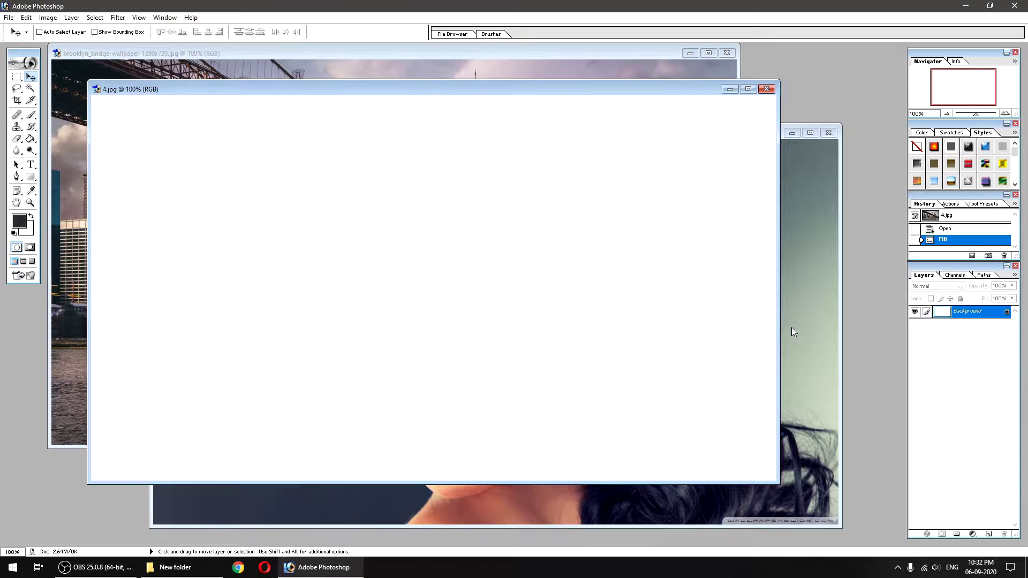
pyautogui.click(793, 332)
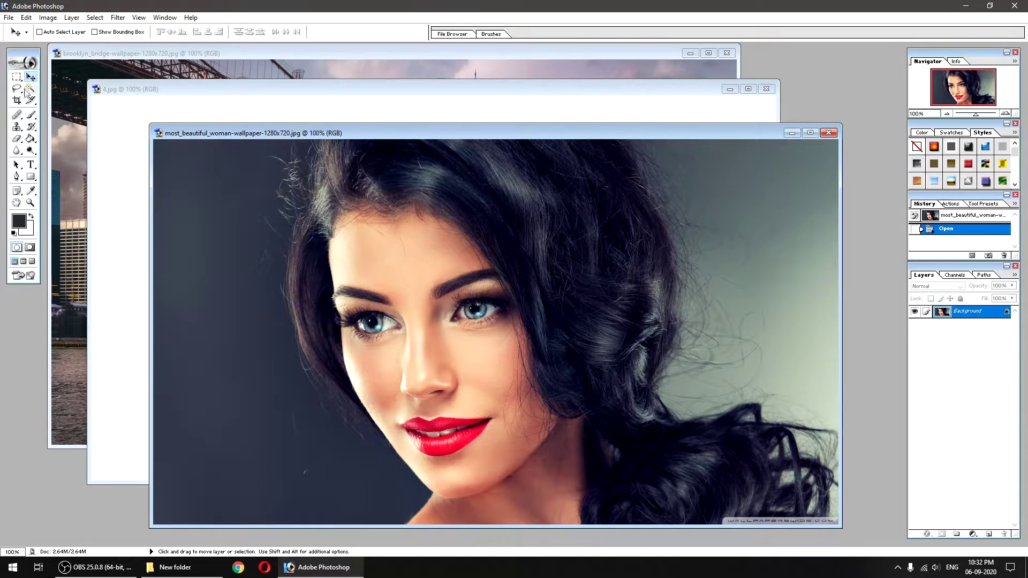
pyautogui.click(28, 90)
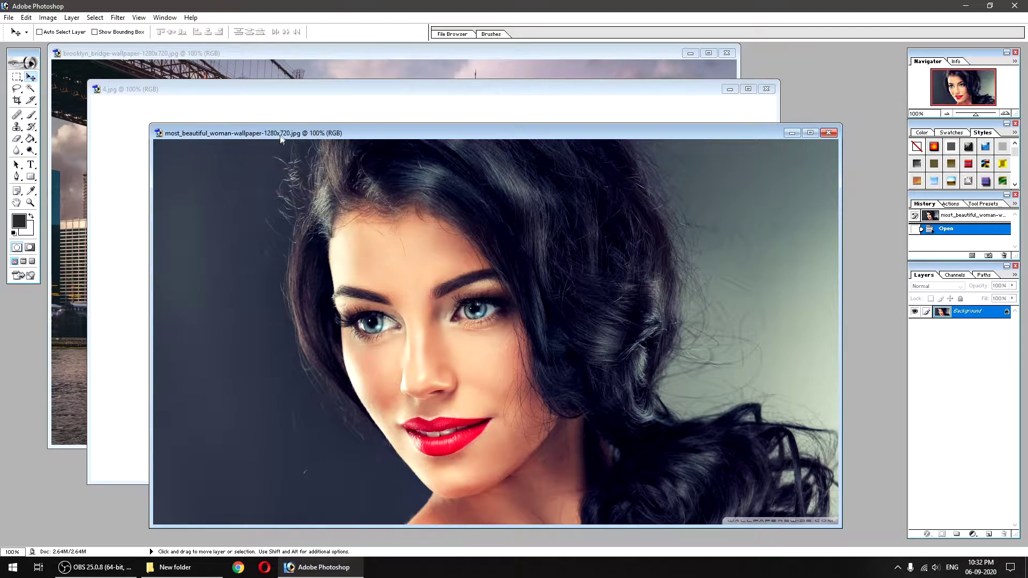
pyautogui.moveTo(281, 138); pyautogui.dragTo(340, 175)
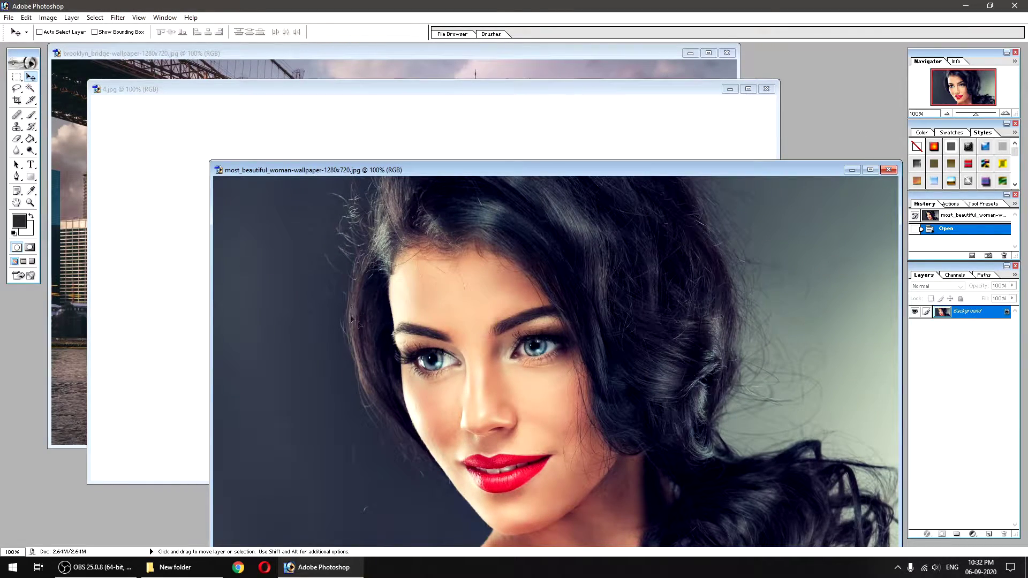
pyautogui.moveTo(348, 303); pyautogui.dragTo(282, 276)
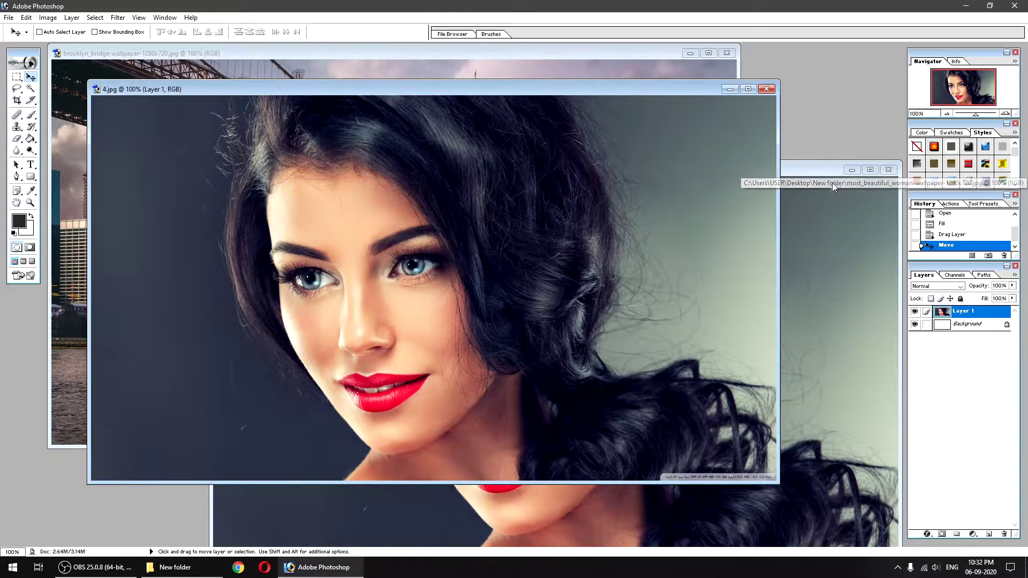
pyautogui.click(852, 170)
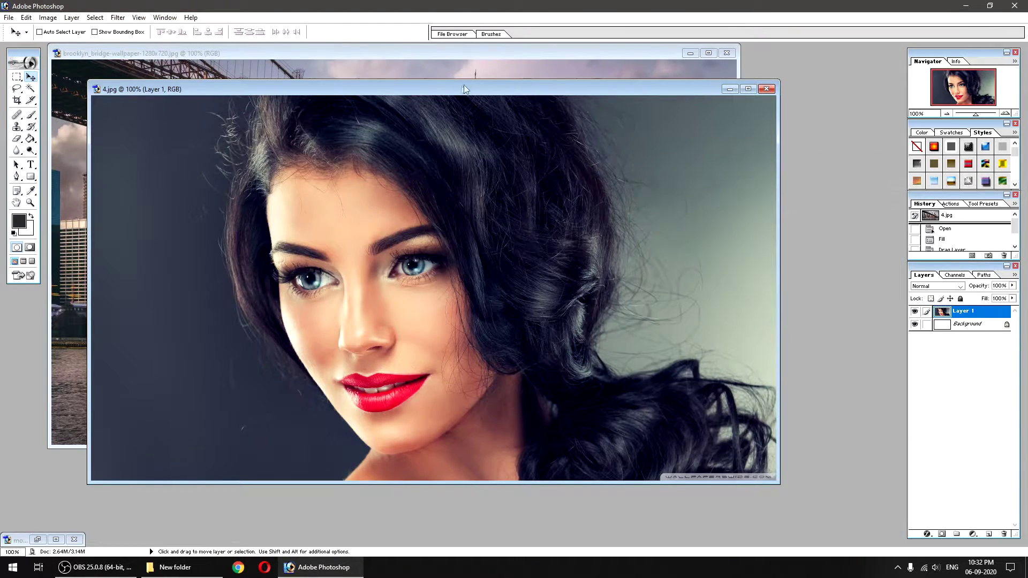
pyautogui.moveTo(463, 86); pyautogui.dragTo(483, 103)
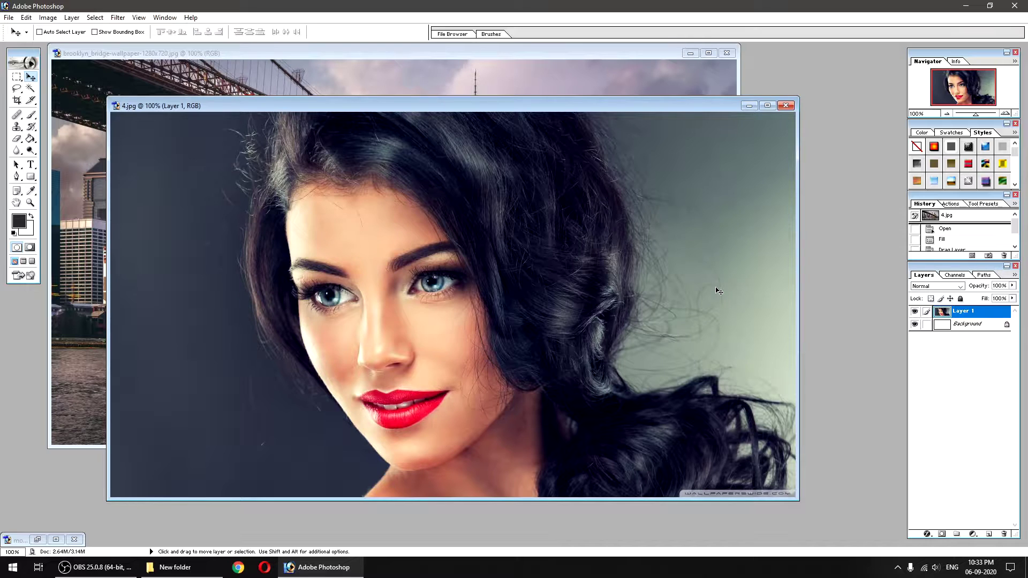
pyautogui.click(83, 270)
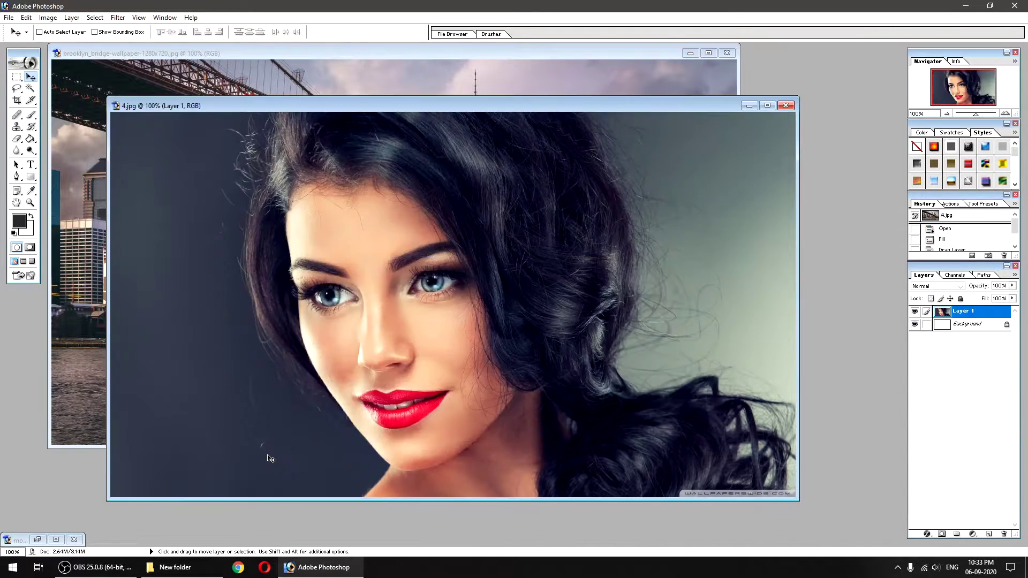
pyautogui.click(268, 461)
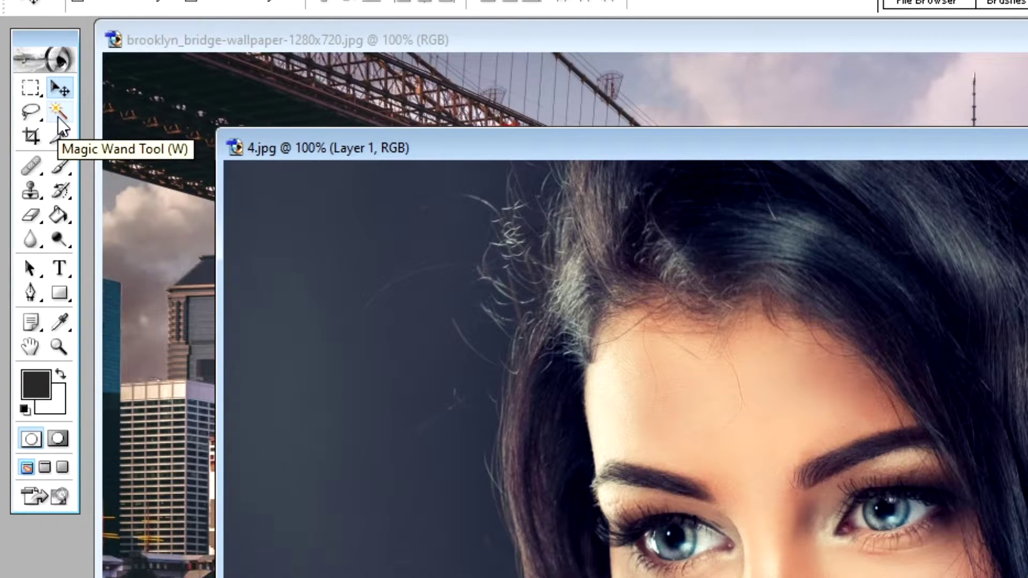
pyautogui.click(58, 113)
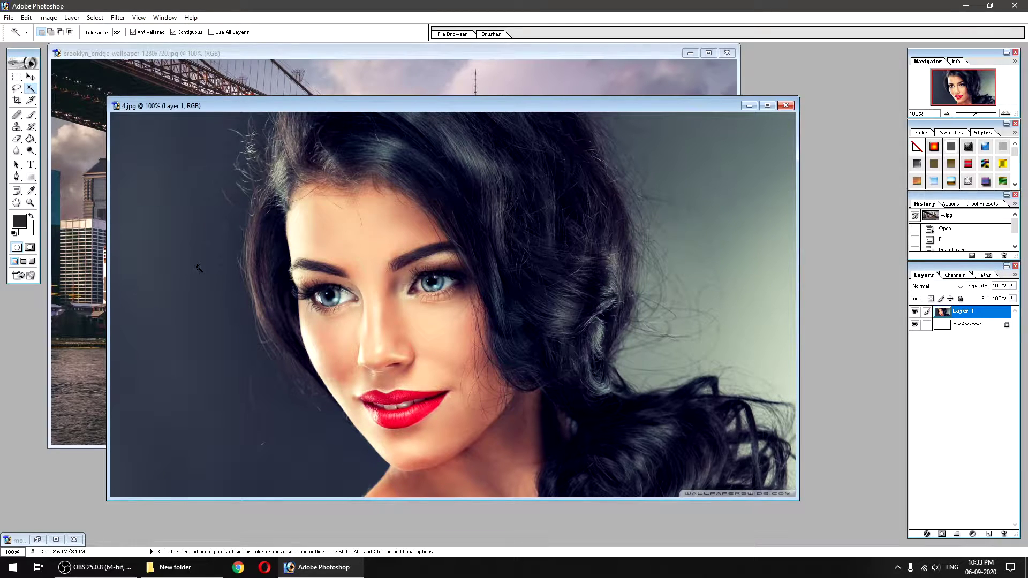
pyautogui.click(176, 243)
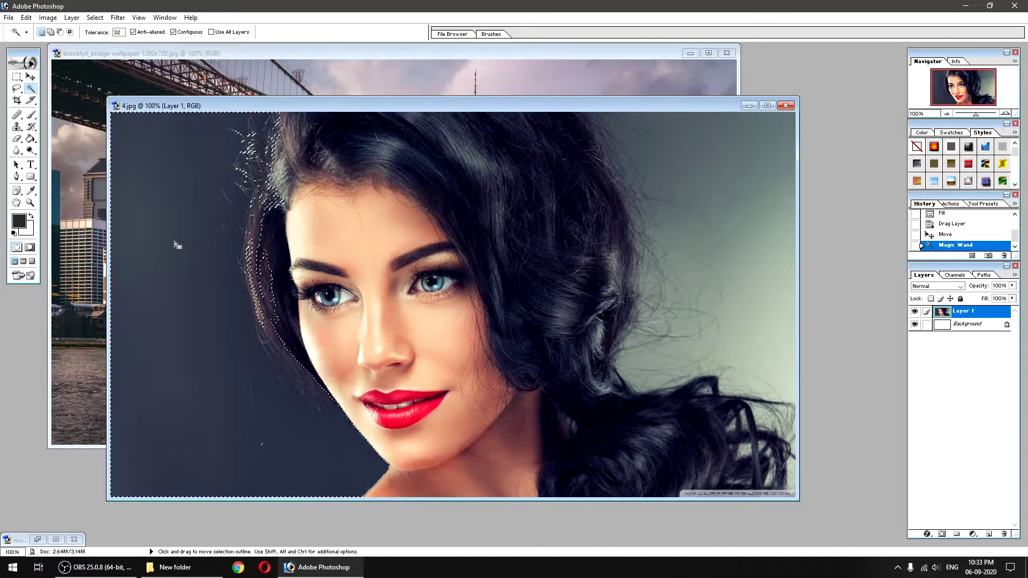
pyautogui.hotkey('ctrl', 'd')
pyautogui.click(176, 242)
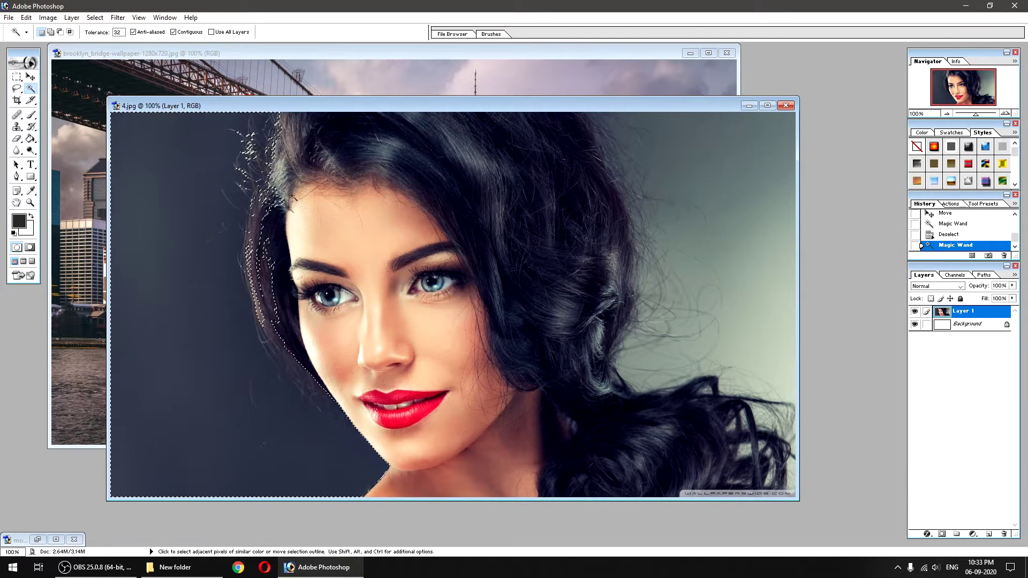
pyautogui.click(732, 193)
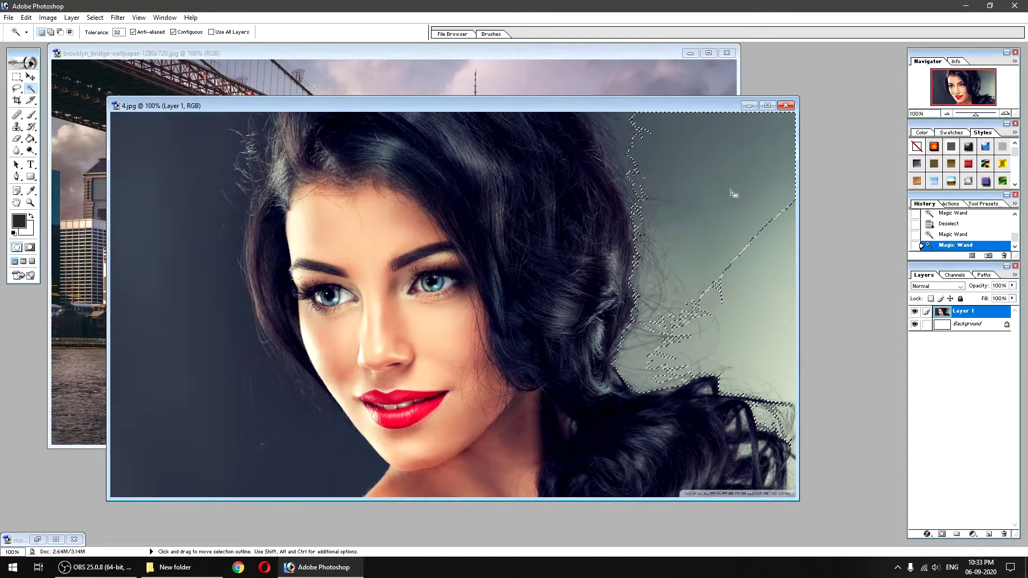
pyautogui.click(691, 176)
pyautogui.click(321, 53)
pyautogui.click(264, 199)
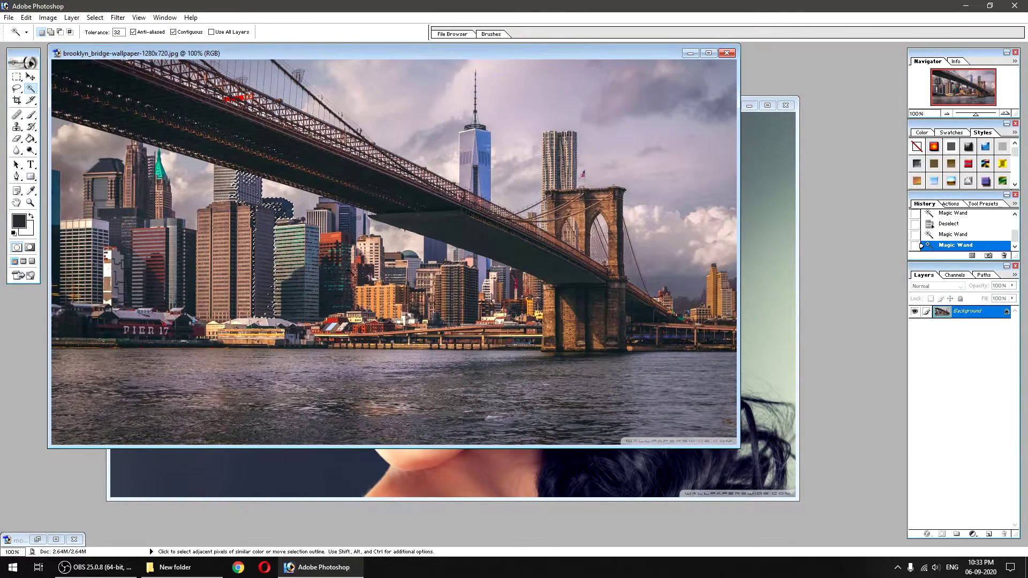
pyautogui.click(429, 220)
pyautogui.click(750, 248)
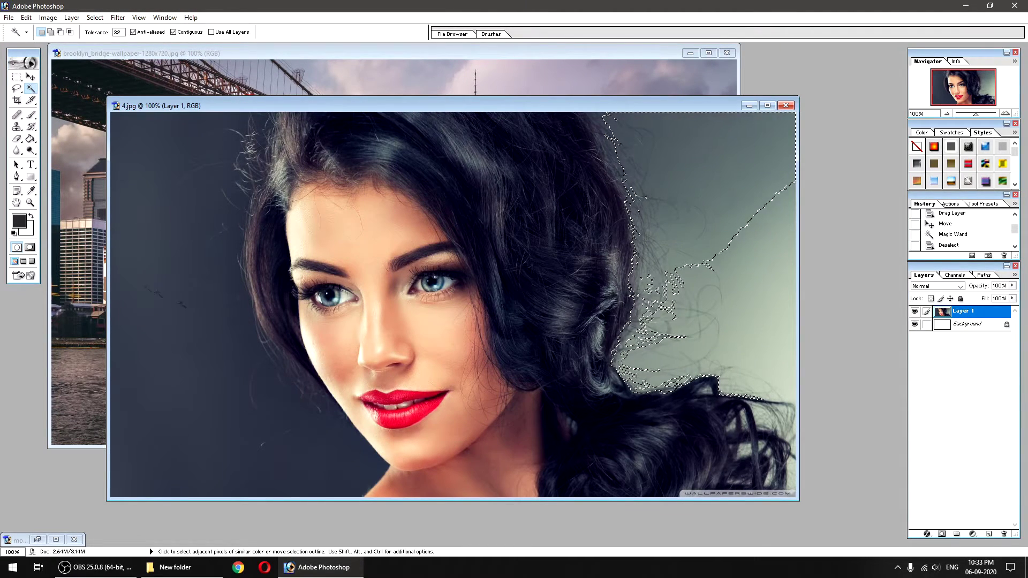
pyautogui.click(17, 78)
pyautogui.hotkey('ctrl', 'd')
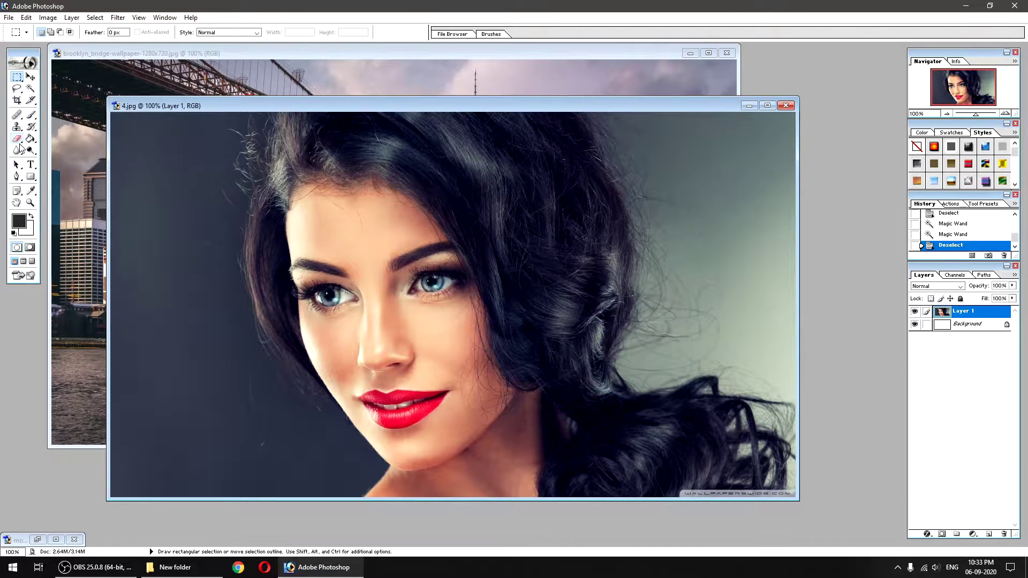
pyautogui.click(30, 89)
pyautogui.click(150, 245)
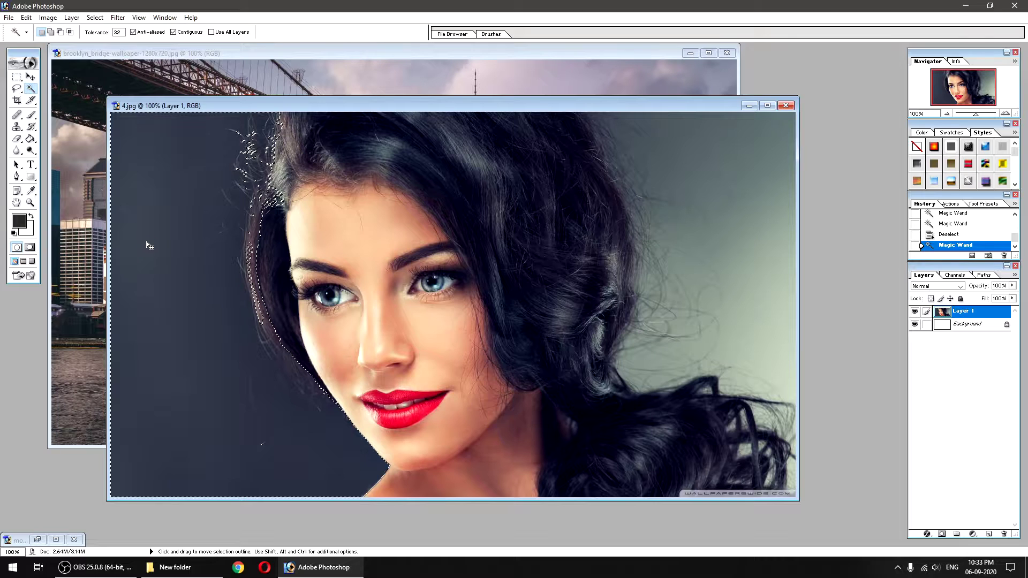
pyautogui.hotkey('ctrl', 'd')
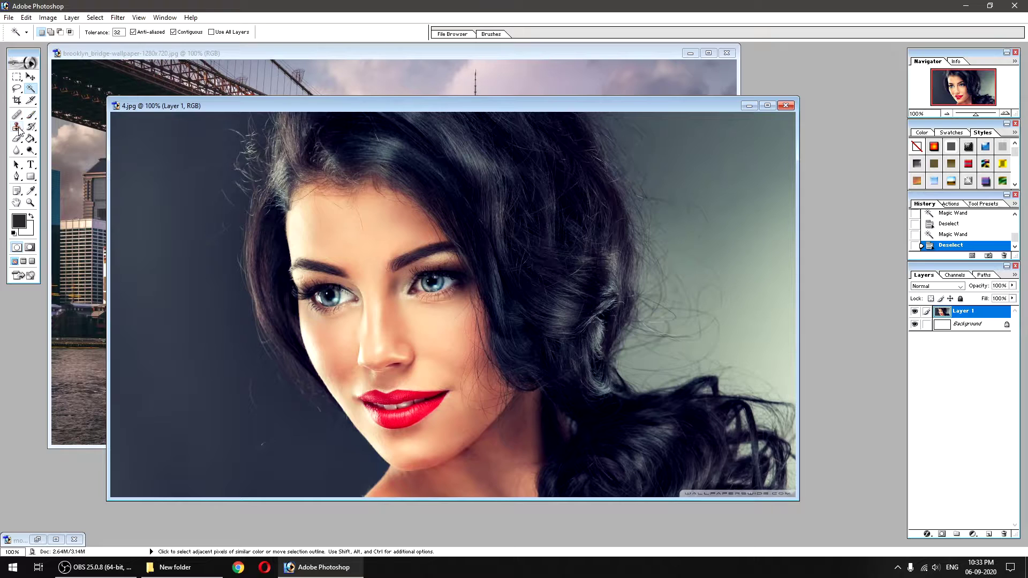
pyautogui.click(18, 139)
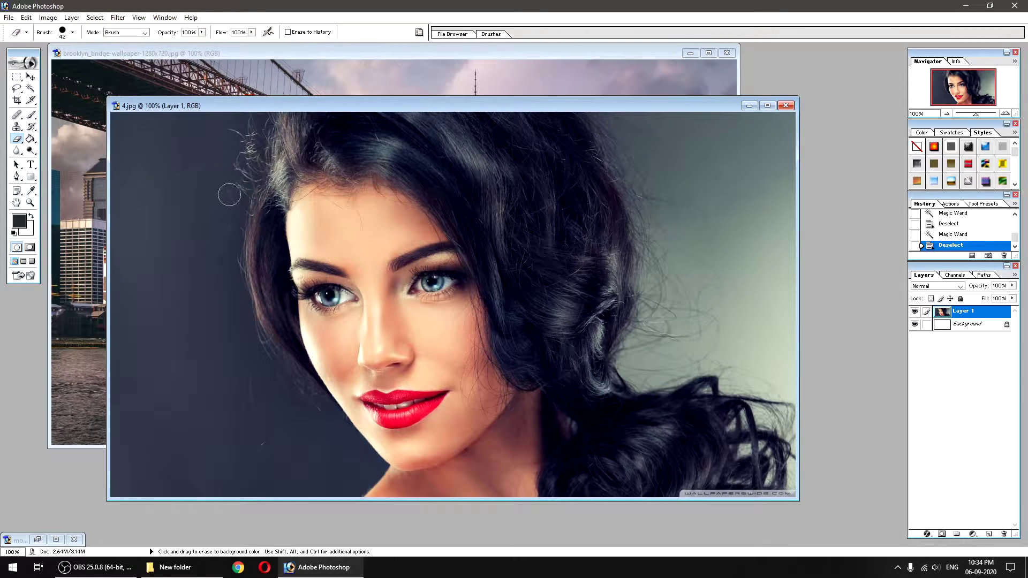
pyautogui.moveTo(228, 208)
pyautogui.mouseDown()
pyautogui.moveTo(259, 350)
pyautogui.moveTo(328, 440)
pyautogui.mouseUp()
pyautogui.moveTo(245, 332)
pyautogui.mouseDown()
pyautogui.moveTo(206, 246)
pyautogui.moveTo(278, 433)
pyautogui.moveTo(290, 426)
pyautogui.moveTo(285, 384)
pyautogui.moveTo(230, 264)
pyautogui.moveTo(241, 179)
pyautogui.moveTo(232, 289)
pyautogui.mouseUp()
pyautogui.hotkey('ctrl', 'z')
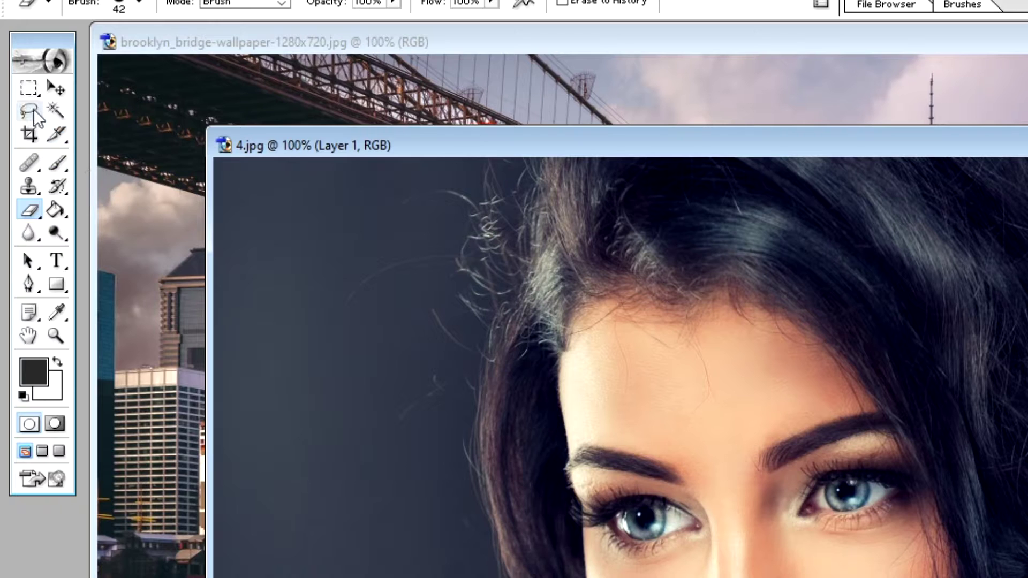
pyautogui.click(33, 110)
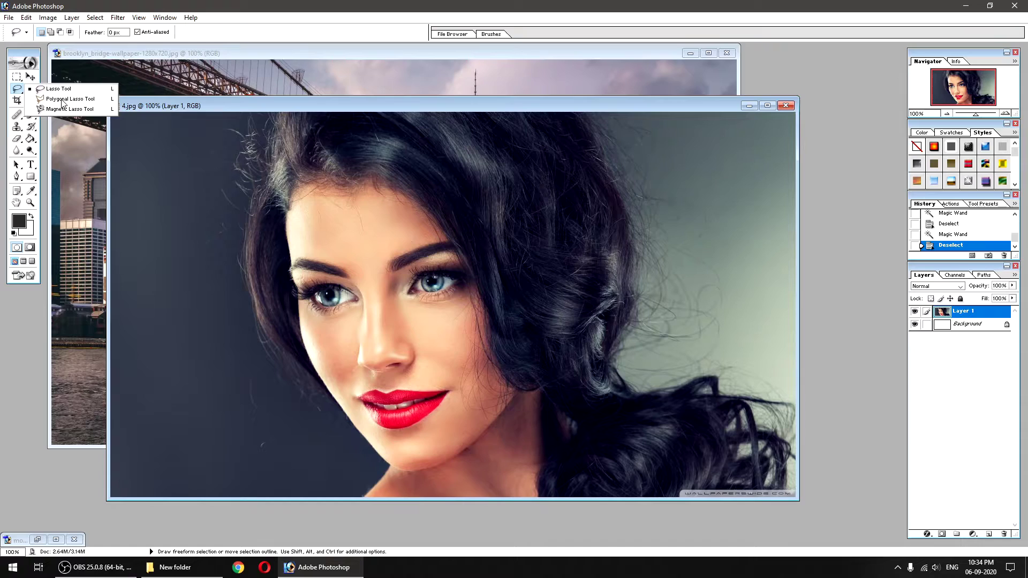
pyautogui.click(63, 99)
pyautogui.click(253, 191)
pyautogui.click(242, 231)
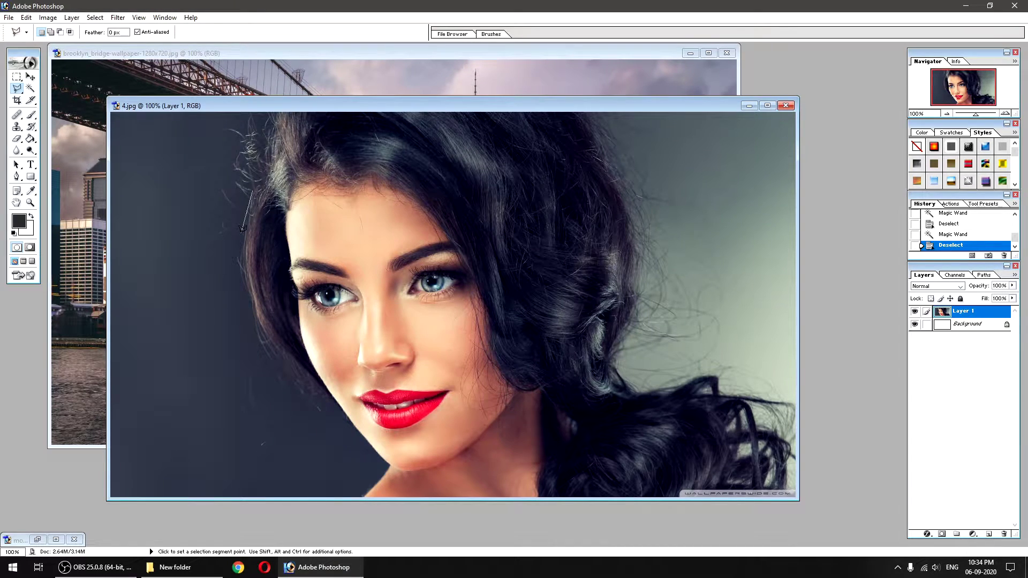
pyautogui.click(257, 317)
pyautogui.click(331, 394)
pyautogui.click(253, 393)
pyautogui.click(165, 265)
pyautogui.click(170, 141)
pyautogui.click(230, 115)
pyautogui.click(276, 113)
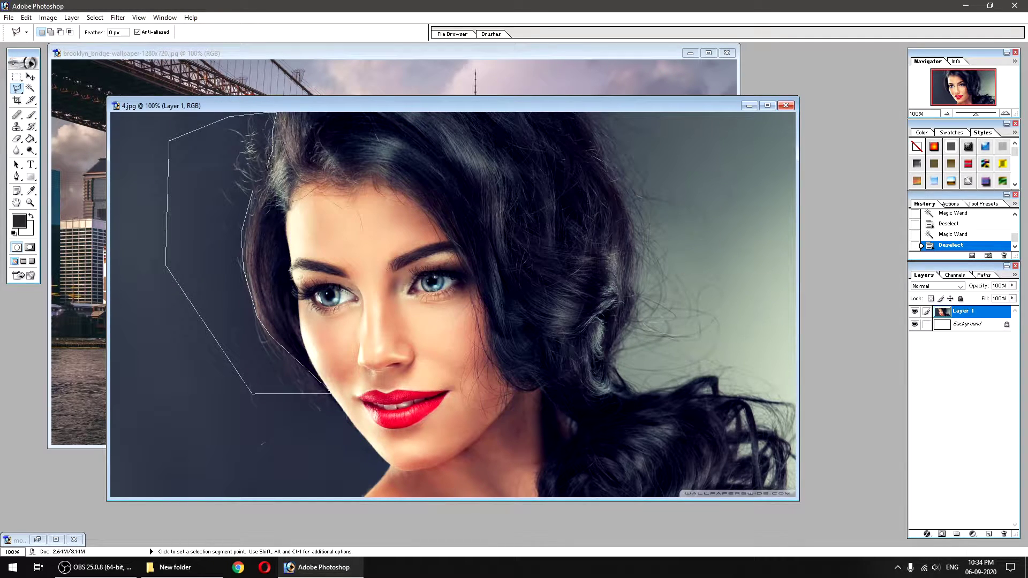
pyautogui.doubleClick(259, 182)
pyautogui.hotkey('ctrl', 'd')
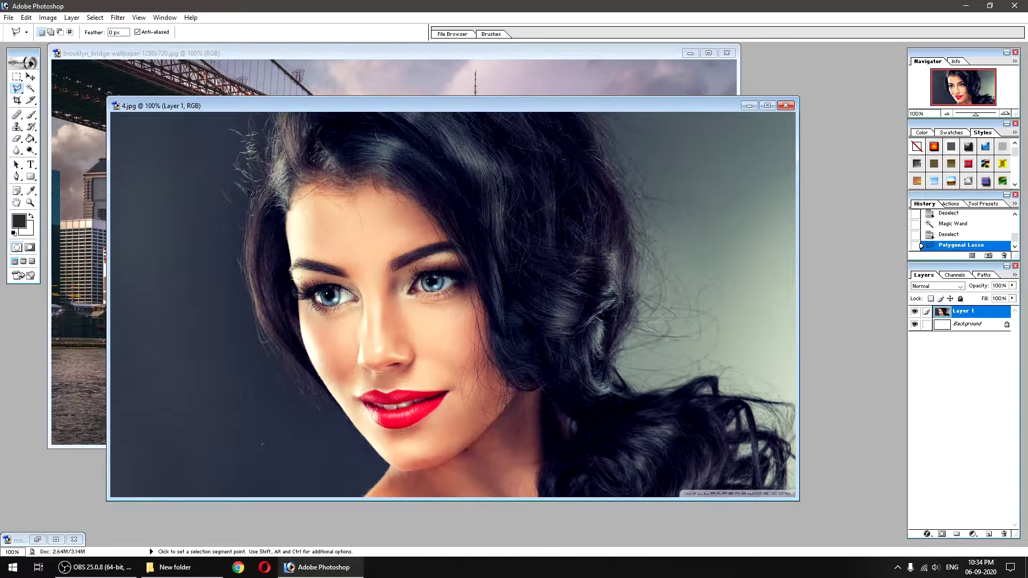
pyautogui.doubleClick(255, 184)
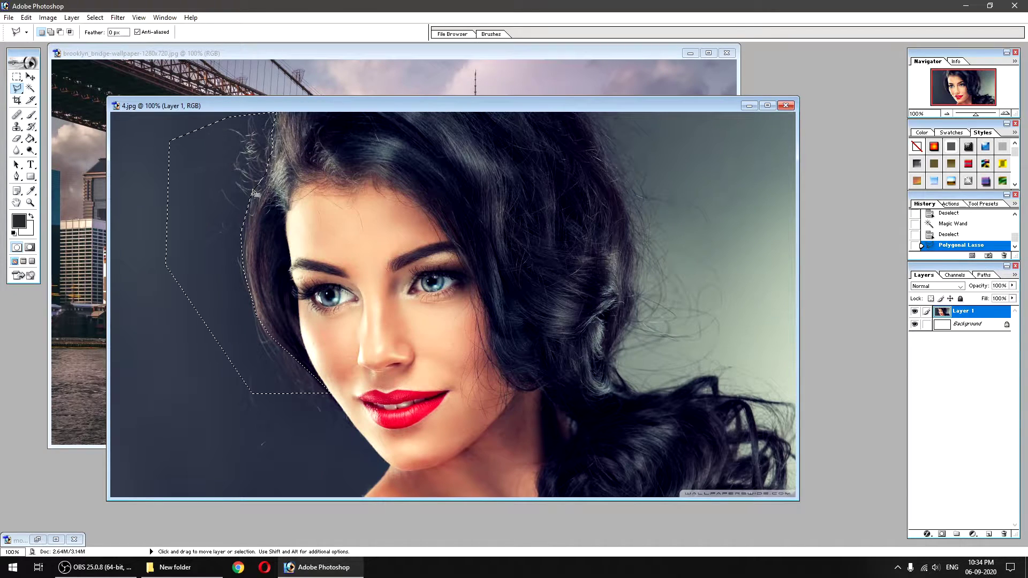
pyautogui.press('Delete')
pyautogui.moveTo(248, 193); pyautogui.dragTo(199, 332)
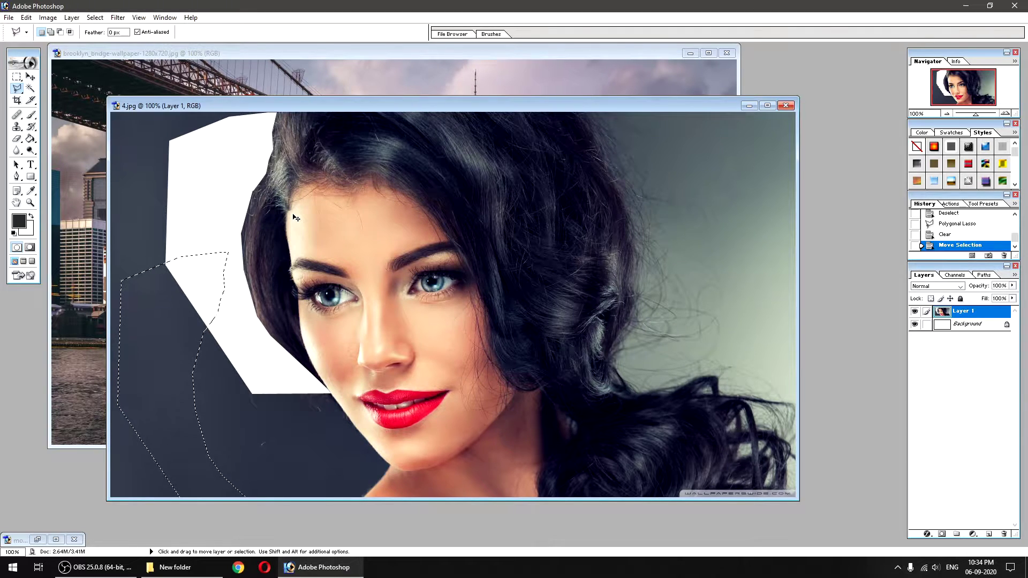
pyautogui.press('ctrl')
pyautogui.hotkey('ctrl', 'alt', 'z')
pyautogui.hotkey('ctrl', 'alt', 'z')
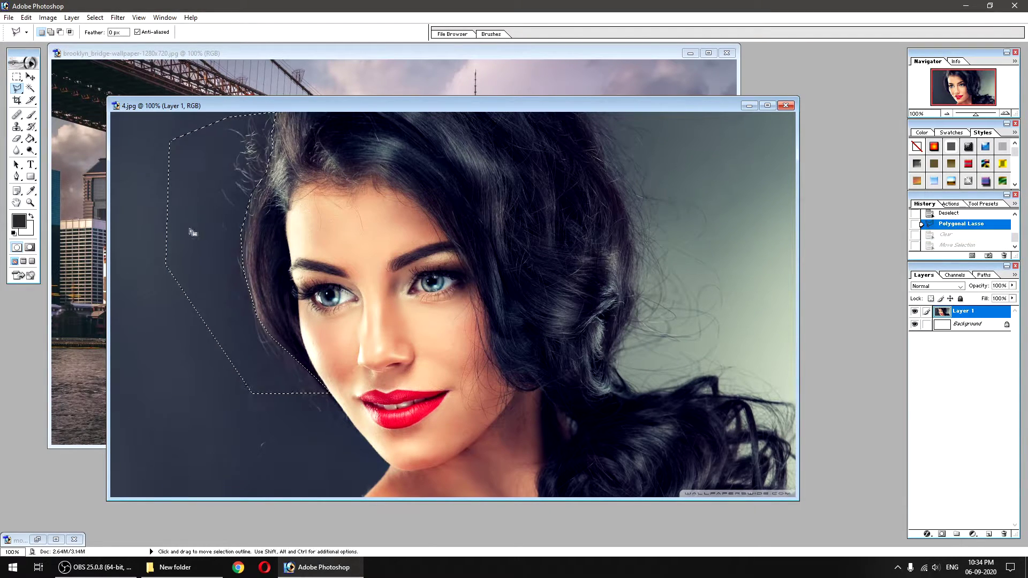
pyautogui.hotkey('ctrl', 'd')
pyautogui.press('e')
pyautogui.hotkey('ctrl', '+')
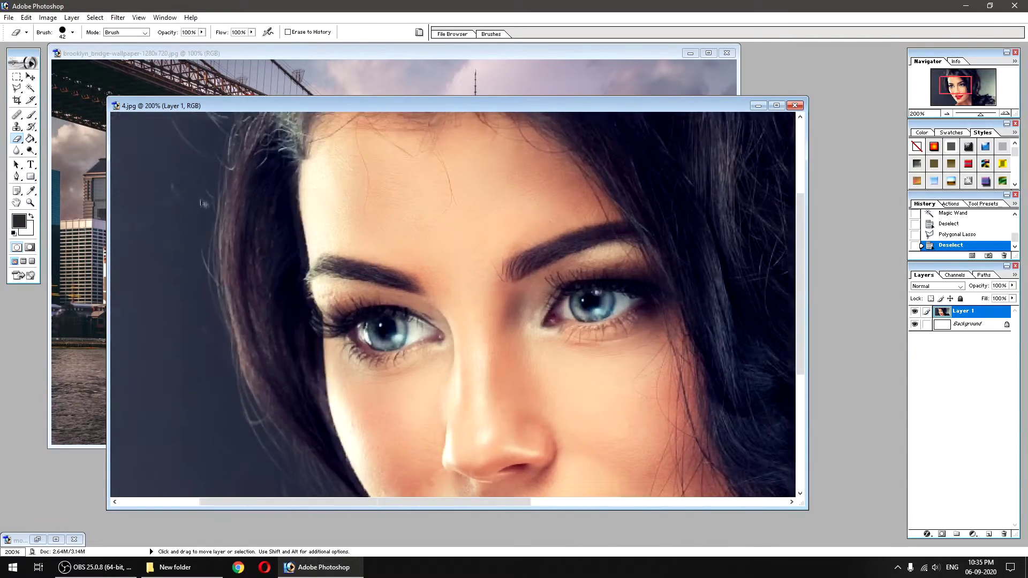
# Erase the dark background along the hair edge with a 34 px brush at 25%
pyautogui.rightClick(276, 153)
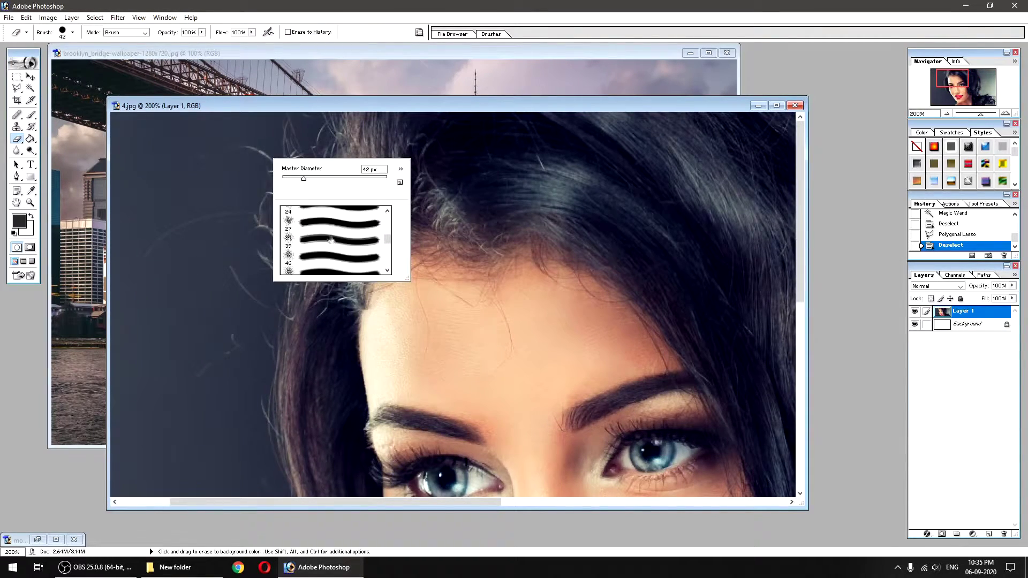
pyautogui.click(335, 257)
pyautogui.press('Return')
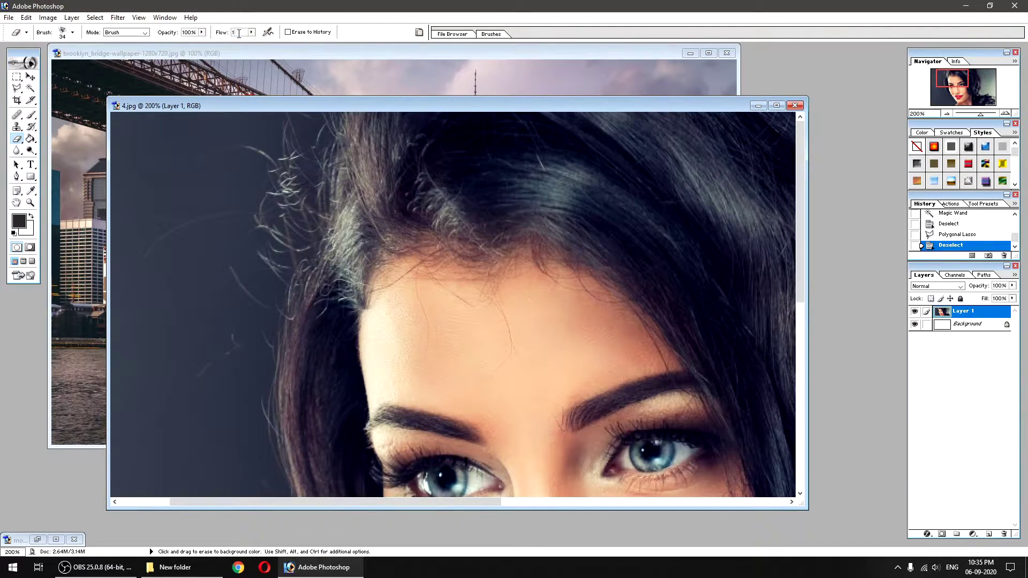
pyautogui.write('25')
pyautogui.press('Return')
pyautogui.press('2')
pyautogui.press('5')
pyautogui.moveTo(268, 171); pyautogui.dragTo(305, 123)
pyautogui.moveTo(300, 160)
pyautogui.mouseDown()
pyautogui.moveTo(321, 118)
pyautogui.moveTo(308, 218)
pyautogui.moveTo(273, 316)
pyautogui.moveTo(294, 156)
pyautogui.moveTo(313, 134)
pyautogui.moveTo(267, 364)
pyautogui.mouseUp()
pyautogui.scroll(-2, 268, 348)
pyautogui.moveTo(268, 322)
pyautogui.mouseDown()
pyautogui.moveTo(267, 193)
pyautogui.moveTo(289, 155)
pyautogui.moveTo(274, 231)
pyautogui.mouseUp()
# Keep erasing beside the hair with a 19 px hard brush at 10% opacity
pyautogui.rightClick(325, 269)
pyautogui.click(375, 348)
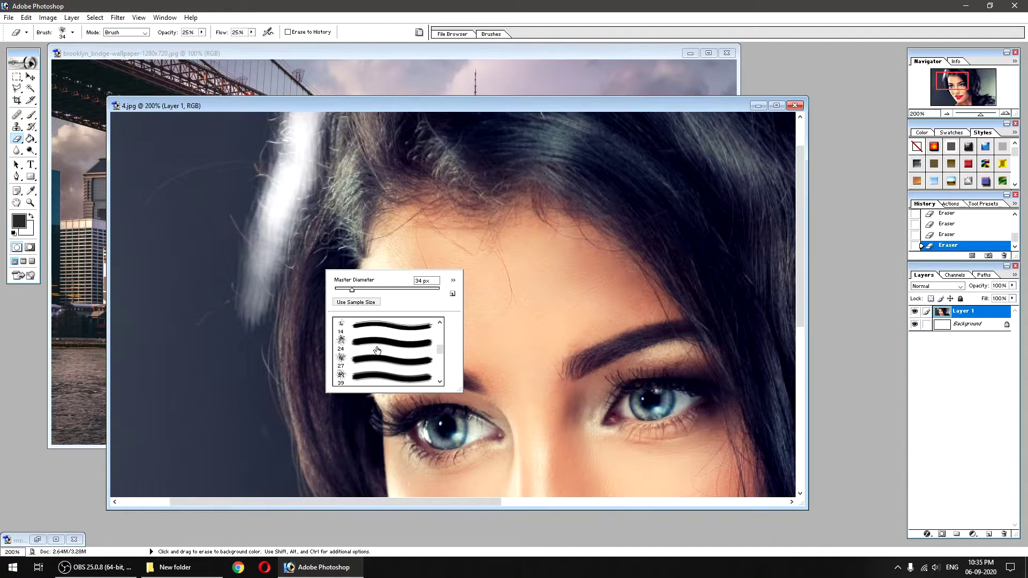
pyautogui.press('Return')
pyautogui.doubleClick(195, 32)
pyautogui.write('10')
pyautogui.moveTo(272, 300); pyautogui.dragTo(270, 428)
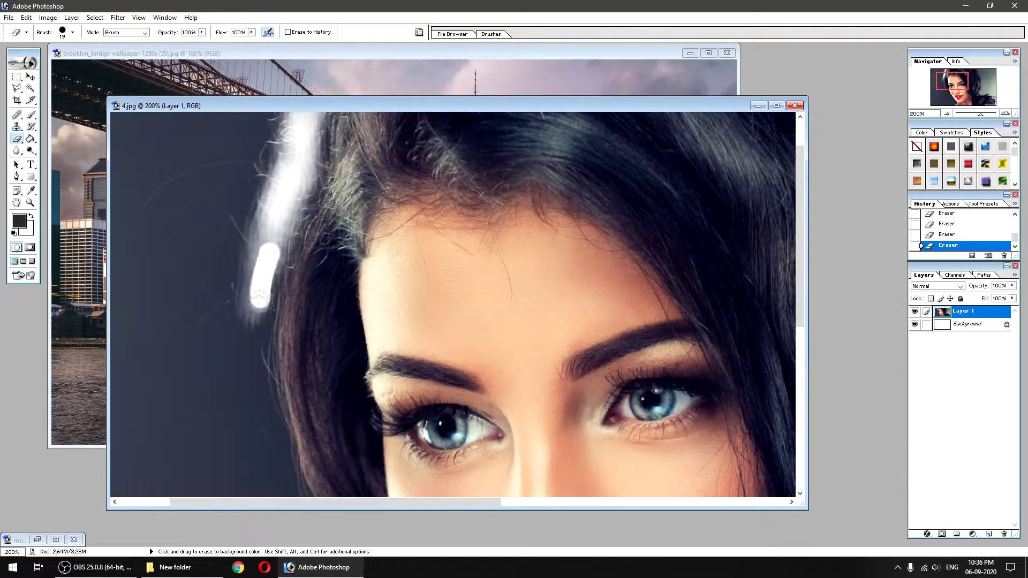
pyautogui.scroll(-3, 270, 428)
pyautogui.moveTo(265, 241)
pyautogui.mouseDown()
pyautogui.moveTo(285, 297)
pyautogui.moveTo(357, 405)
pyautogui.mouseUp()
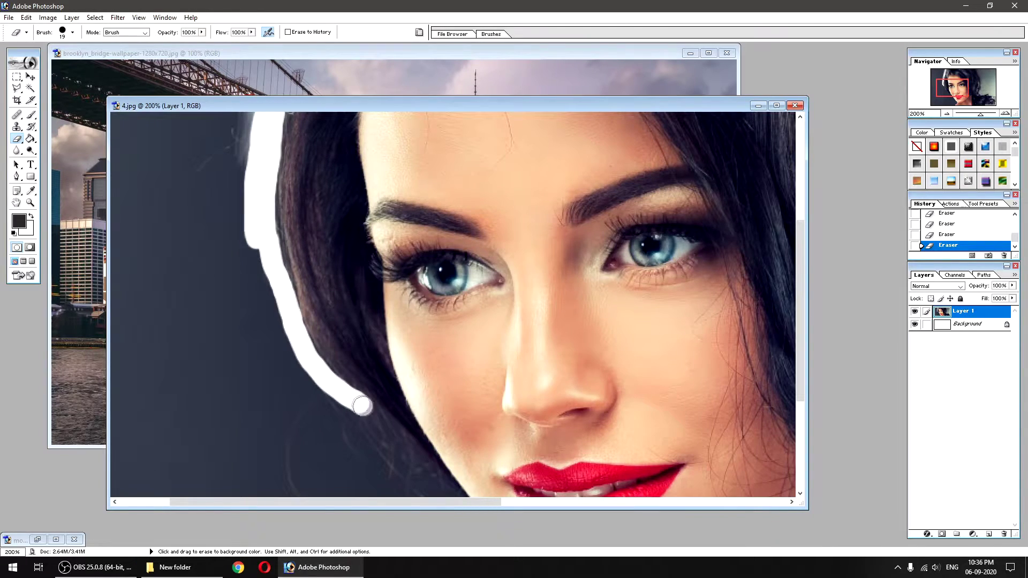
pyautogui.scroll(-3, 348, 385)
pyautogui.hotkey('ctrl', '-')
# Erase the strip above the hair, then Magic Wand-select the dark left background and delete it
pyautogui.press('w')
pyautogui.click(263, 321)
pyautogui.hotkey('ctrl', 'd')
pyautogui.press('e')
pyautogui.moveTo(243, 217); pyautogui.dragTo(268, 113)
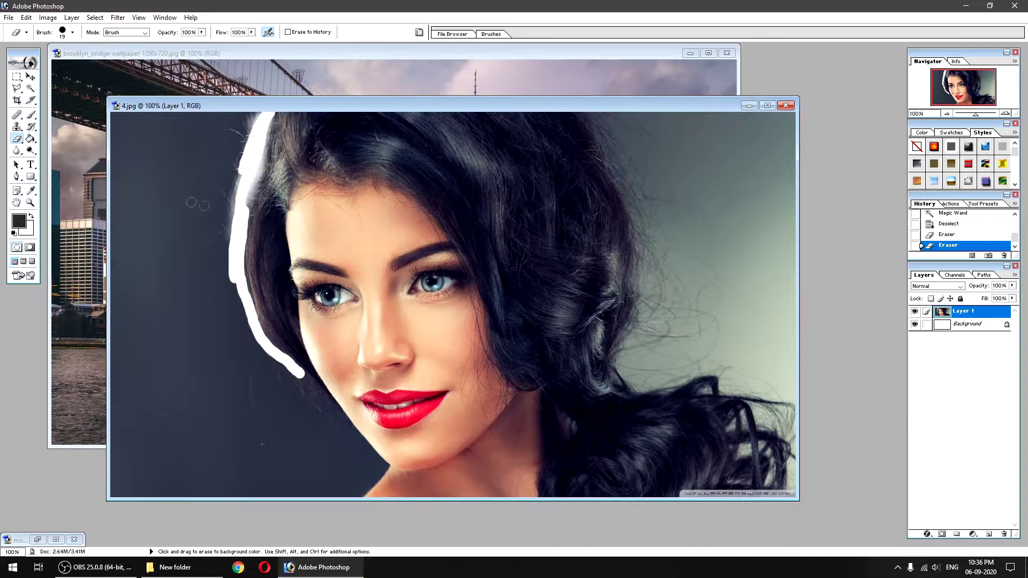
pyautogui.scroll(1, 325, 398)
pyautogui.moveTo(300, 423); pyautogui.dragTo(332, 460)
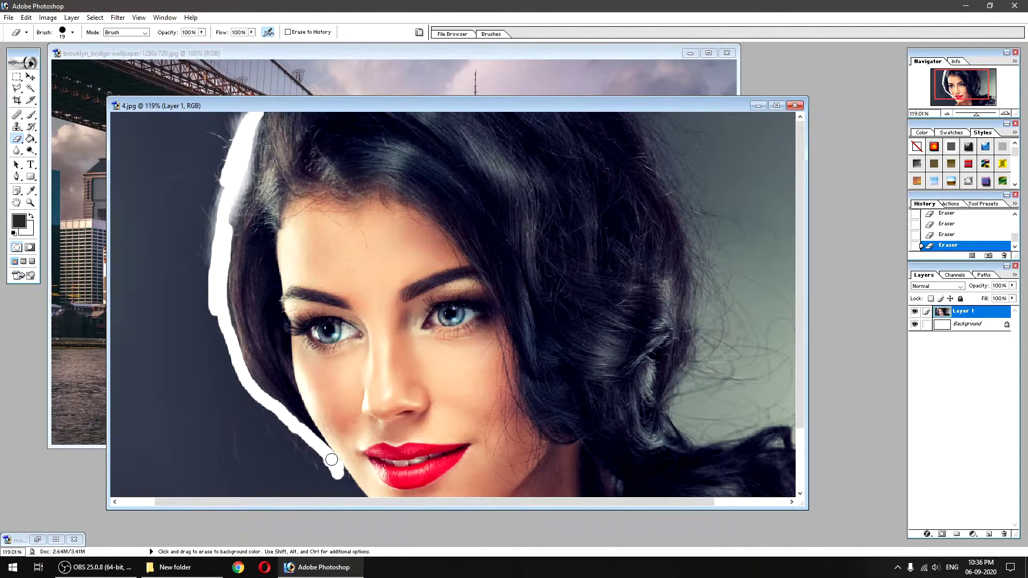
pyautogui.press('w')
pyautogui.click(186, 252)
pyautogui.hotkey('ctrl', '-')
pyautogui.press('Delete')
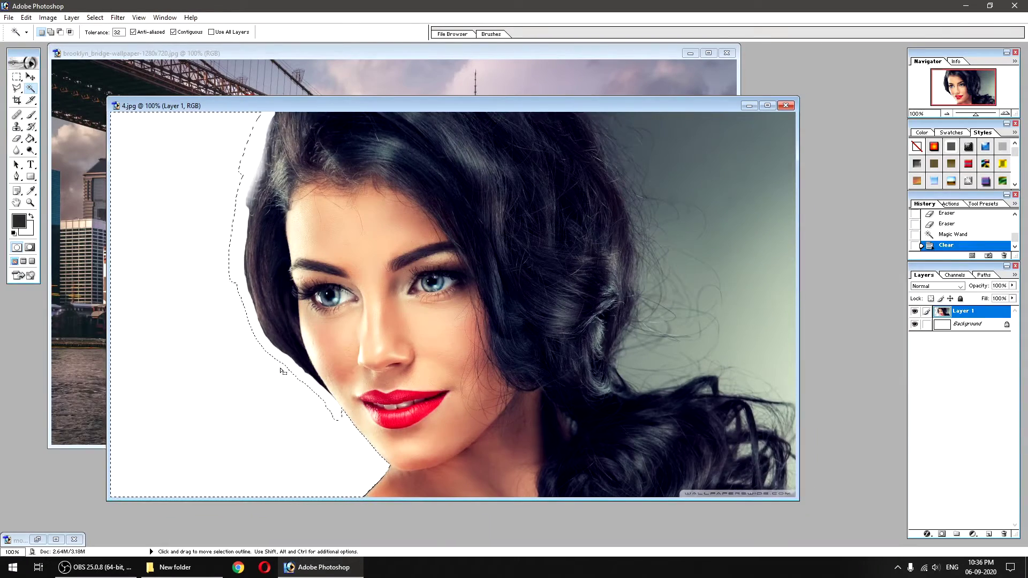
# Magic Wand-select the grey-green right background and lower-hair grey patches, deleting them to white
pyautogui.hotkey('ctrl', 'd')
pyautogui.press('m')
pyautogui.click(30, 88)
pyautogui.click(732, 168)
pyautogui.hotkey('ctrl', 'd')
pyautogui.click(751, 297)
pyautogui.press('Delete')
pyautogui.click(766, 420)
pyautogui.keyDown('shift'); pyautogui.click(746, 452); pyautogui.keyUp('shift')
pyautogui.press('Delete')
pyautogui.click(746, 451)
pyautogui.press('Delete')
# Marquee the leftover grey specks near the right edge and delete them to white
pyautogui.hotkey('ctrl', 'd')
pyautogui.press('m')
pyautogui.moveTo(723, 271); pyautogui.dragTo(668, 339)
pyautogui.press('Delete')
pyautogui.hotkey('ctrl', 'd')
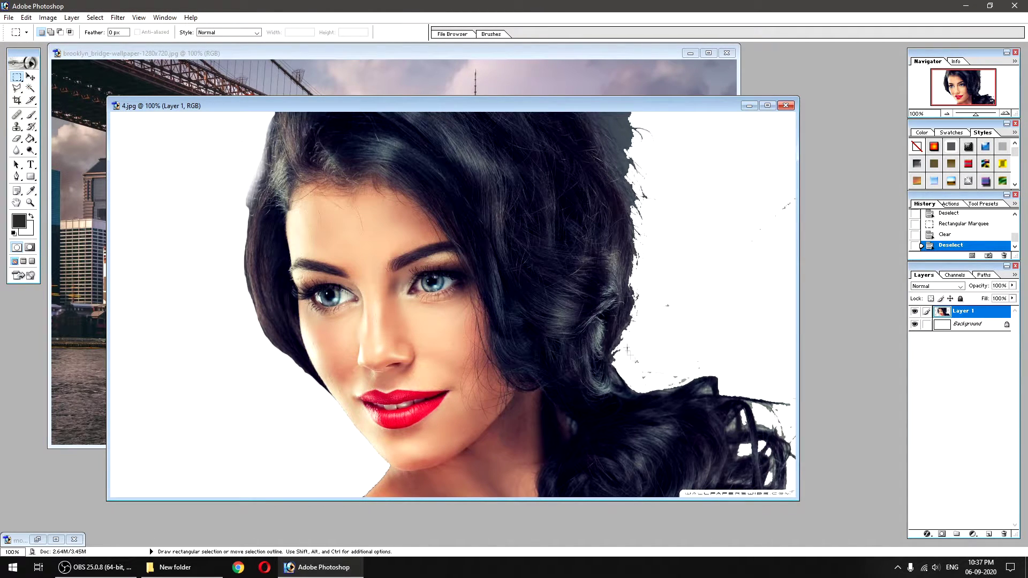
pyautogui.moveTo(749, 381); pyautogui.dragTo(765, 387)
# Switch to the Eraser with the 54 px spatter brush and adjust its size
pyautogui.press('e')
pyautogui.rightClick(707, 300)
pyautogui.scroll(-3, 701, 306)
pyautogui.click(701, 306)
pyautogui.rightClick(666, 222)
pyautogui.moveTo(699, 237); pyautogui.dragTo(703, 237)
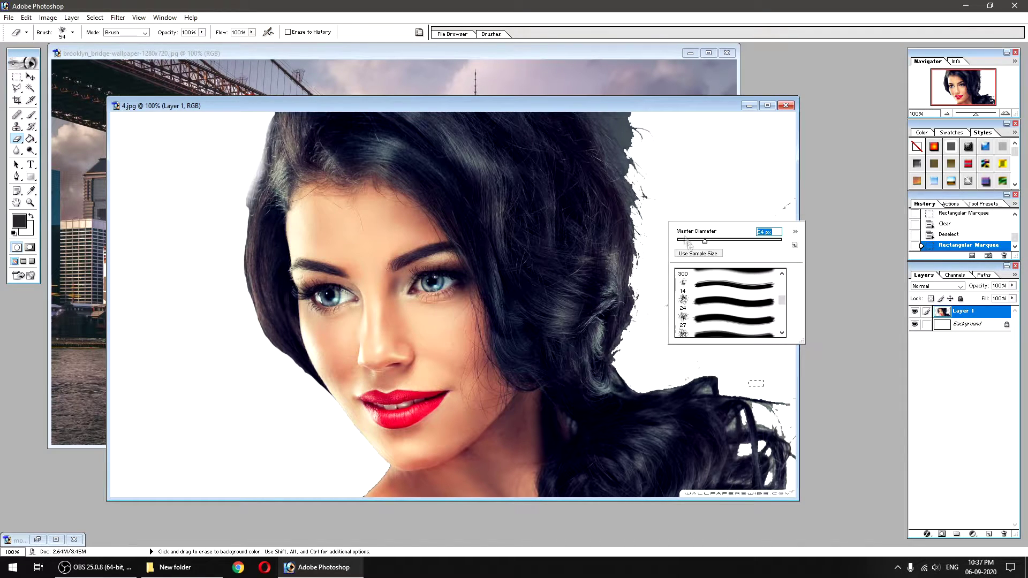
# Set eraser opacity and flow to 50% and erase stray wisps along the right and lower-right hair
pyautogui.doubleClick(238, 32)
pyautogui.write('50')
pyautogui.hotkey('shift', 'Tab')
pyautogui.write('50')
pyautogui.moveTo(627, 188); pyautogui.dragTo(624, 131)
pyautogui.moveTo(642, 169); pyautogui.dragTo(640, 171)
pyautogui.moveTo(622, 129)
pyautogui.mouseDown()
pyautogui.moveTo(632, 131)
pyautogui.moveTo(650, 233)
pyautogui.moveTo(642, 337)
pyautogui.moveTo(653, 294)
pyautogui.mouseUp()
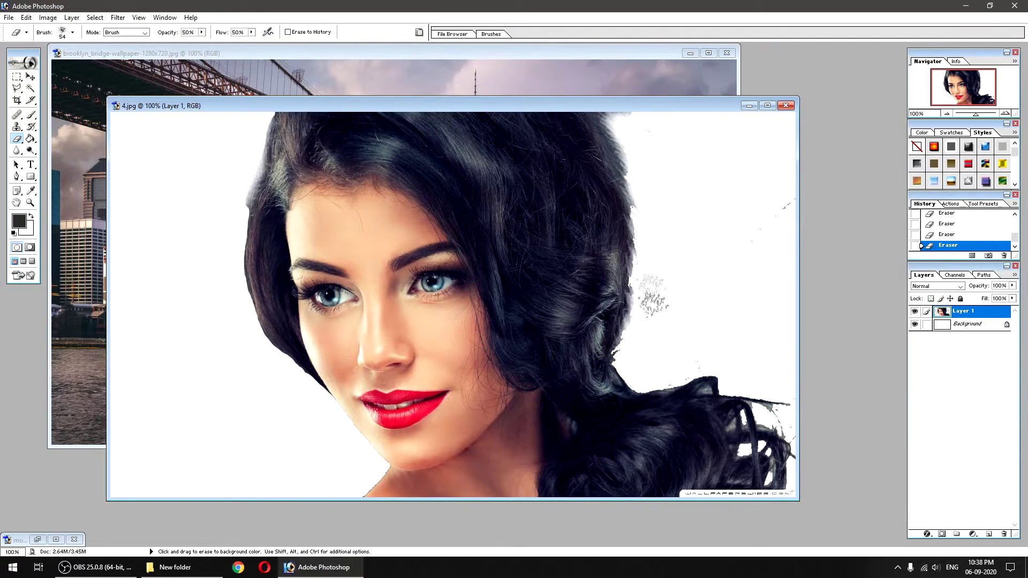
pyautogui.moveTo(616, 106); pyautogui.dragTo(619, 109)
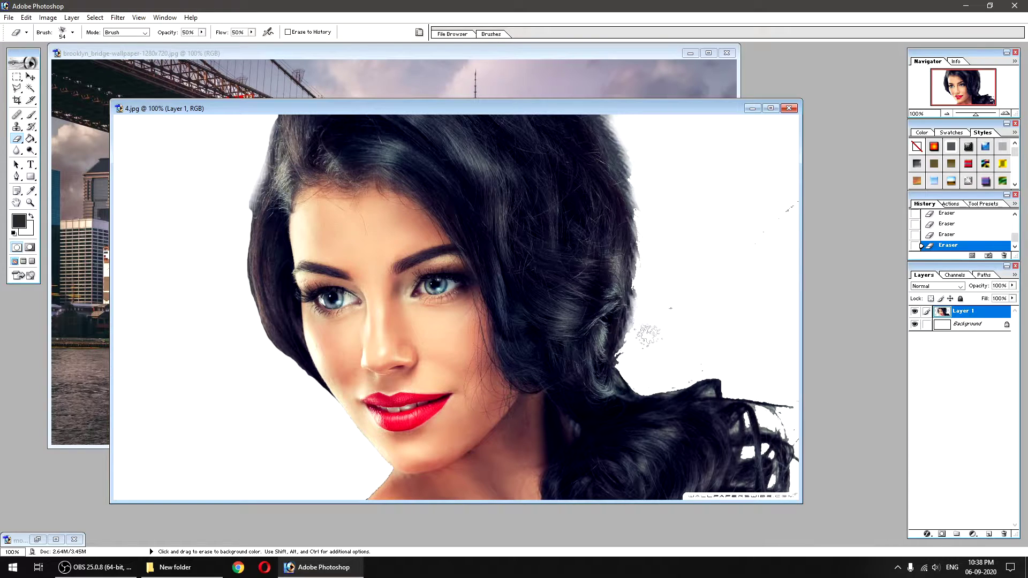
pyautogui.moveTo(634, 363)
pyautogui.mouseDown()
pyautogui.moveTo(776, 410)
pyautogui.moveTo(779, 484)
pyautogui.mouseUp()
pyautogui.click(680, 300)
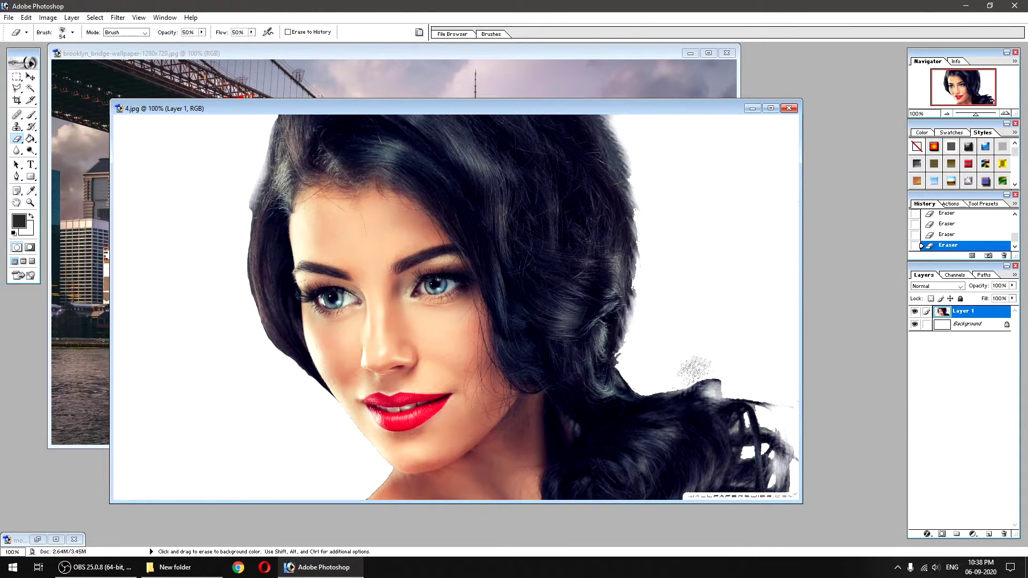
# Switch to a 45 px spatter brush, soften the lower-right hair tip, and check the whole portrait
pyautogui.rightClick(233, 189)
pyautogui.moveTo(271, 228); pyautogui.dragTo(288, 228)
pyautogui.press('Return')
pyautogui.rightClick(236, 179)
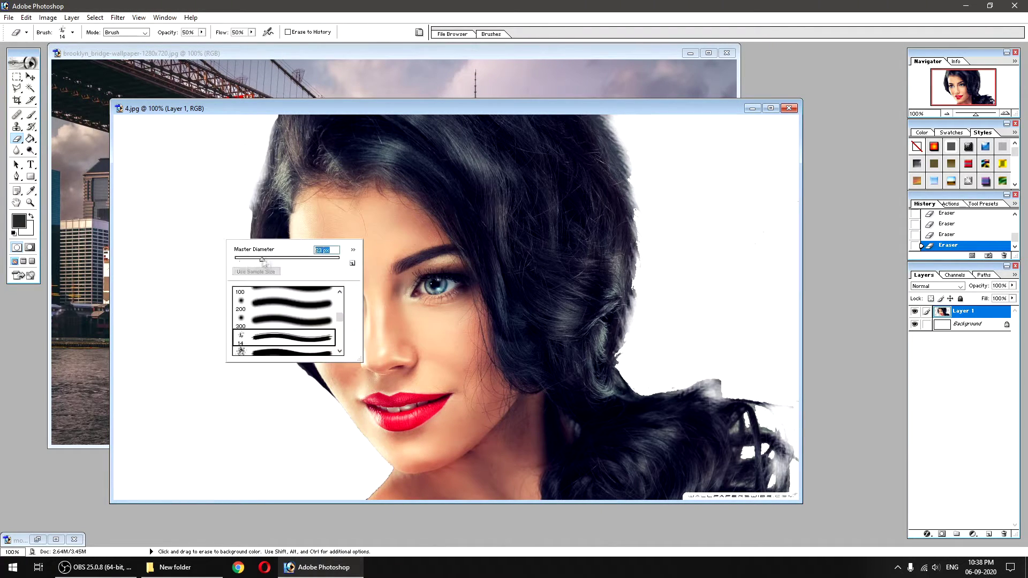
pyautogui.scroll(-2, 274, 312)
pyautogui.doubleClick(278, 303)
pyautogui.rightClick(207, 252)
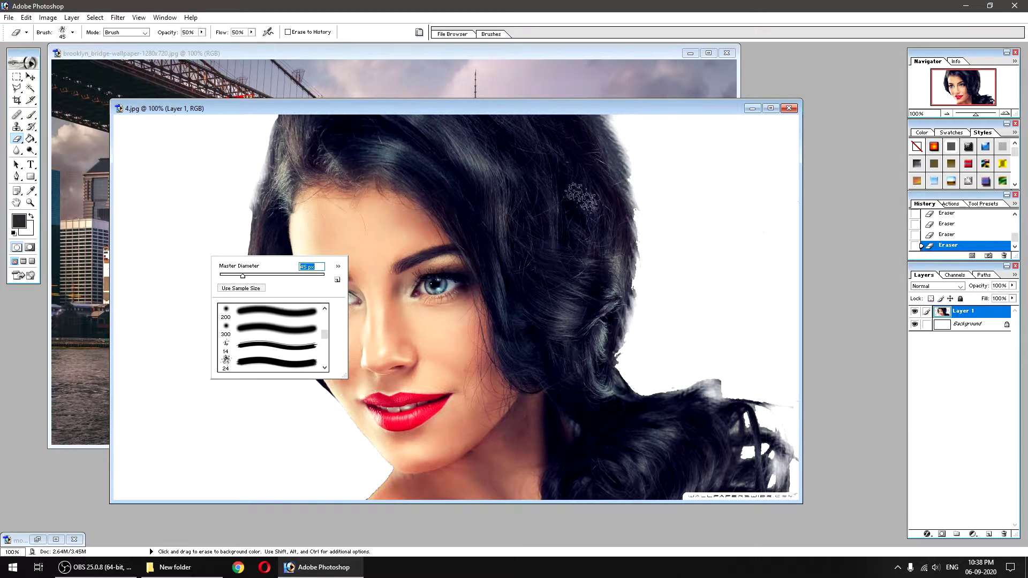
pyautogui.press('Return')
pyautogui.moveTo(712, 377); pyautogui.dragTo(637, 389)
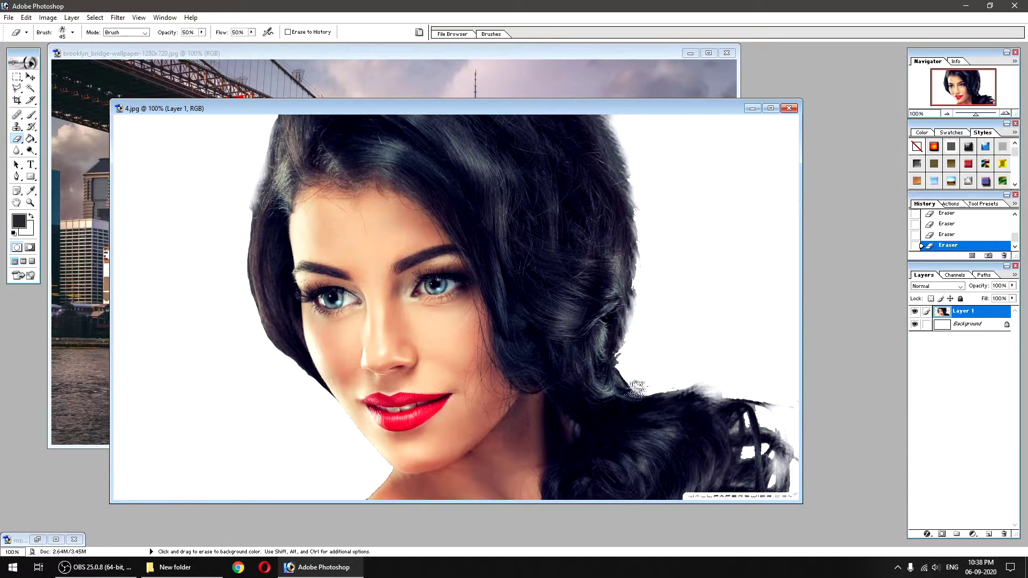
pyautogui.hotkey('ctrl', '-')
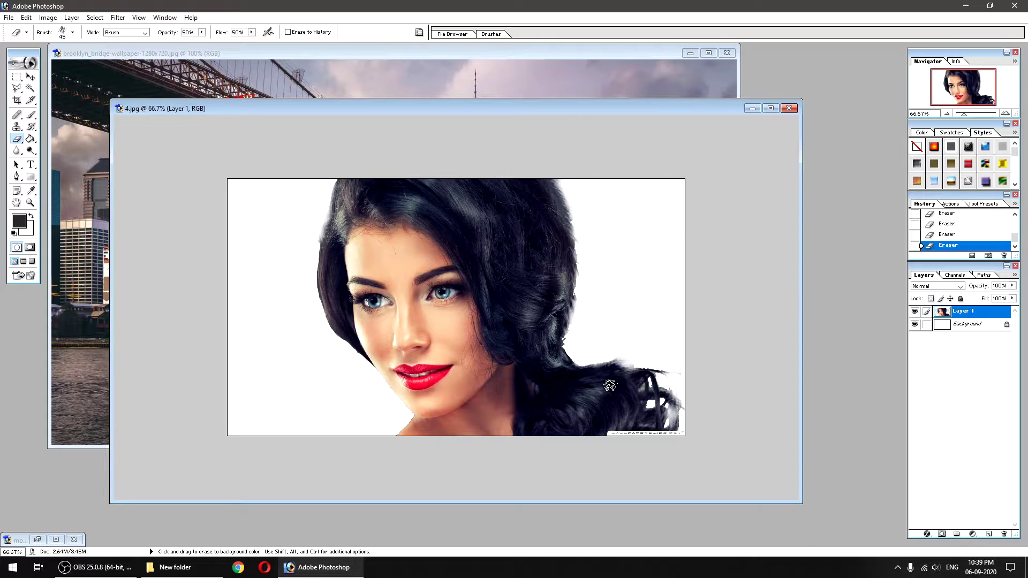
pyautogui.press('ctrl')
pyautogui.hotkey('ctrl', '+')
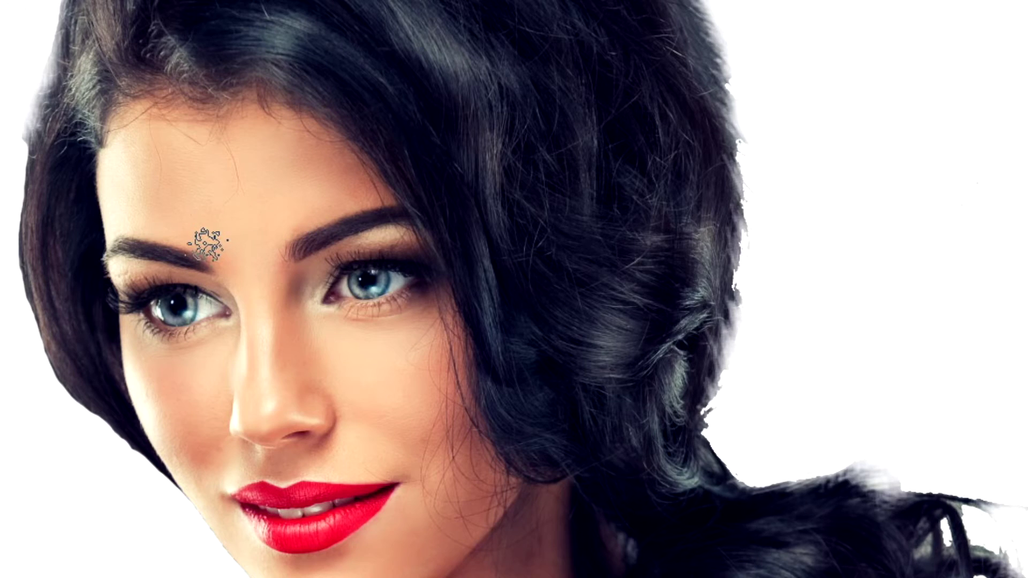
# Choose a soft 45 px eraser brush and set its opacity and flow to 50%
pyautogui.rightClick(204, 239)
pyautogui.scroll(-1, 275, 409)
pyautogui.scroll(-2, 276, 410)
pyautogui.scroll(1, 271, 409)
pyautogui.scroll(1, 268, 408)
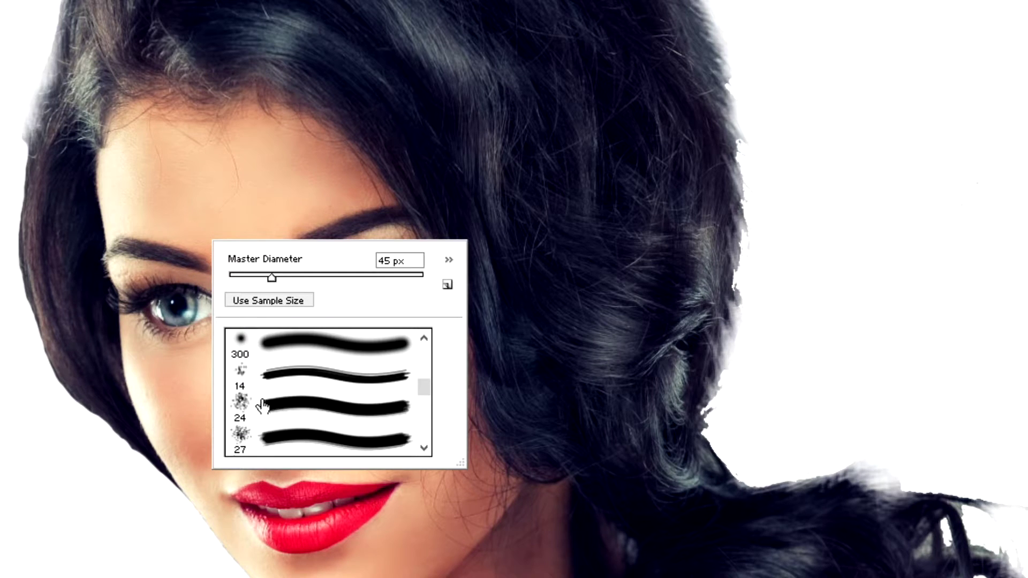
pyautogui.scroll(1, 328, 409)
pyautogui.scroll(1, 328, 413)
pyautogui.scroll(2, 327, 407)
pyautogui.scroll(1, 302, 356)
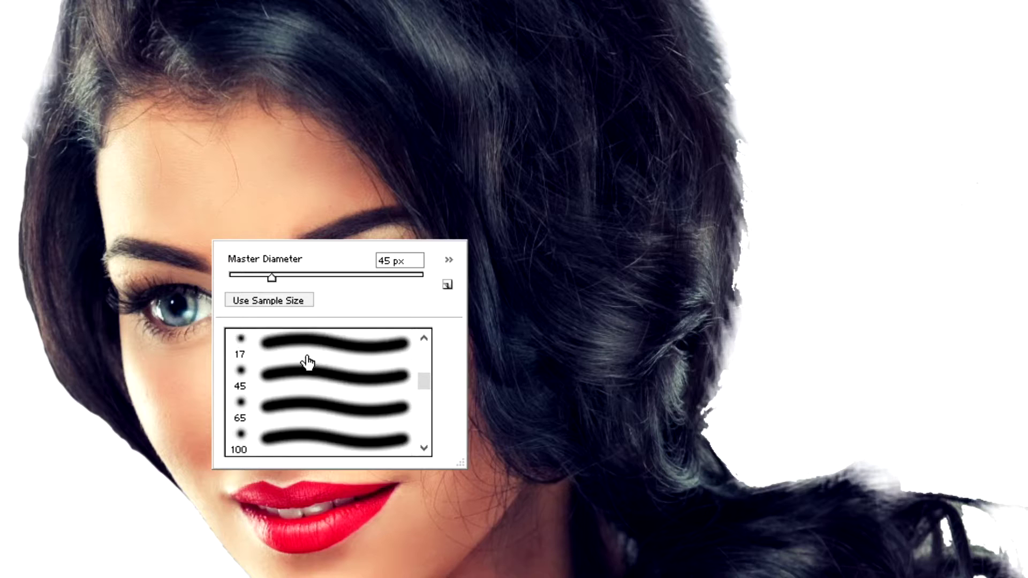
pyautogui.scroll(1, 302, 356)
pyautogui.click(238, 37)
pyautogui.doubleClick(238, 33)
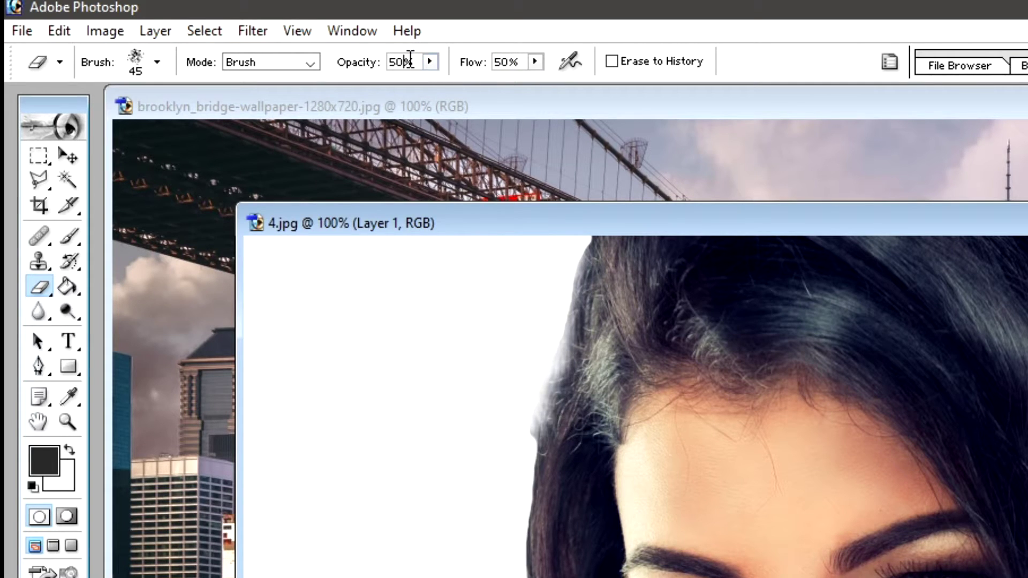
pyautogui.doubleClick(410, 60)
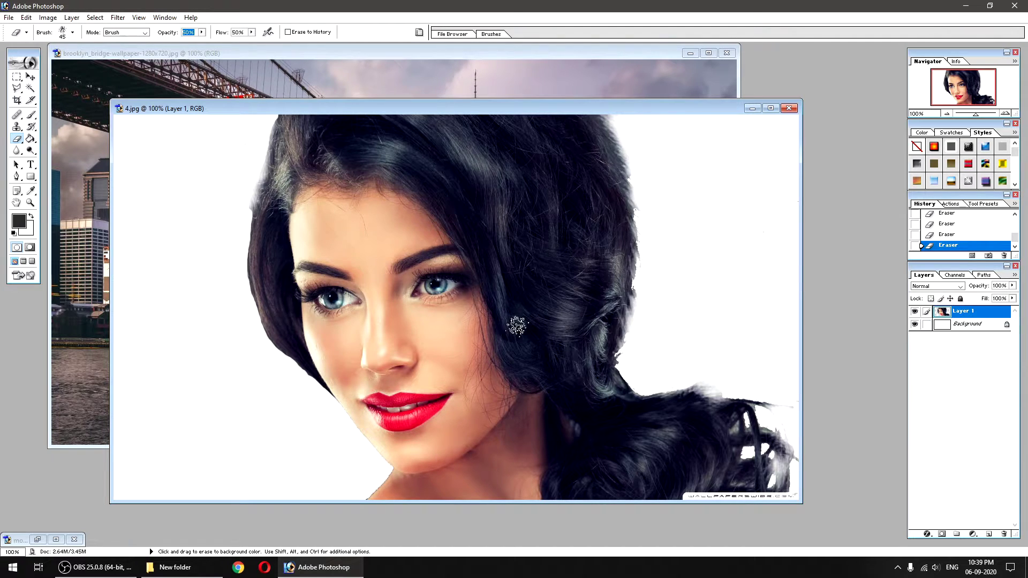
# Fit the cut-out portrait on screen, then minimize 4.jpg to reveal the bridge photo
pyautogui.press('ctrl')
pyautogui.hotkey('ctrl', '0')
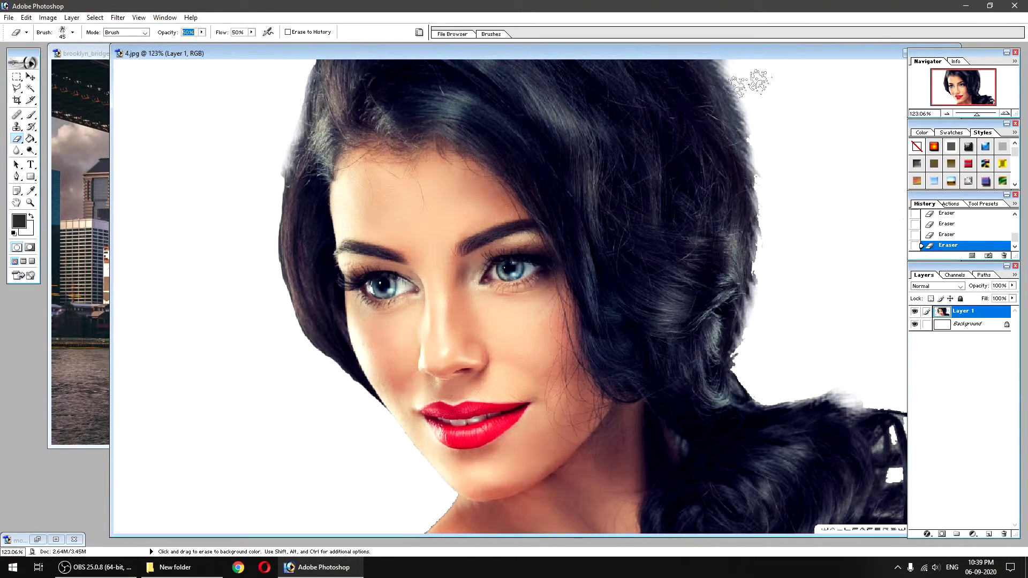
pyautogui.moveTo(884, 54); pyautogui.dragTo(783, 83)
pyautogui.click(811, 83)
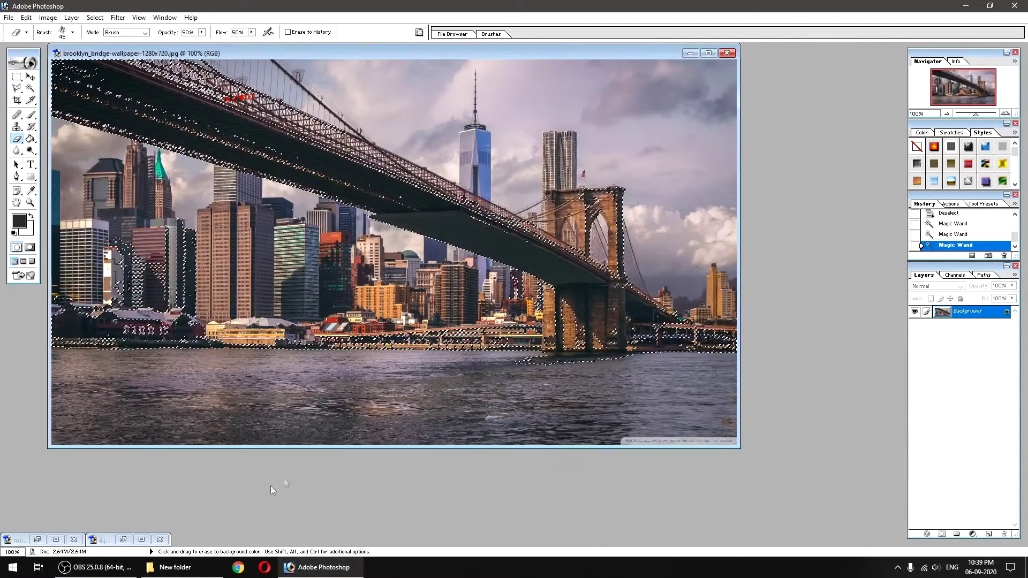
# Deselect the Brooklyn Bridge photo and choose the Move tool
pyautogui.click(42, 541)
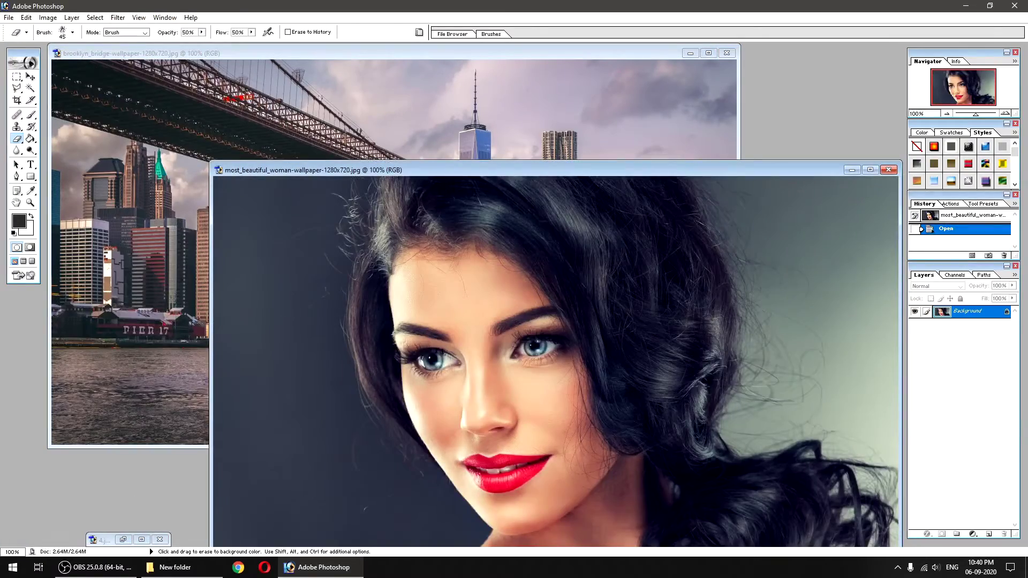
pyautogui.click(259, 143)
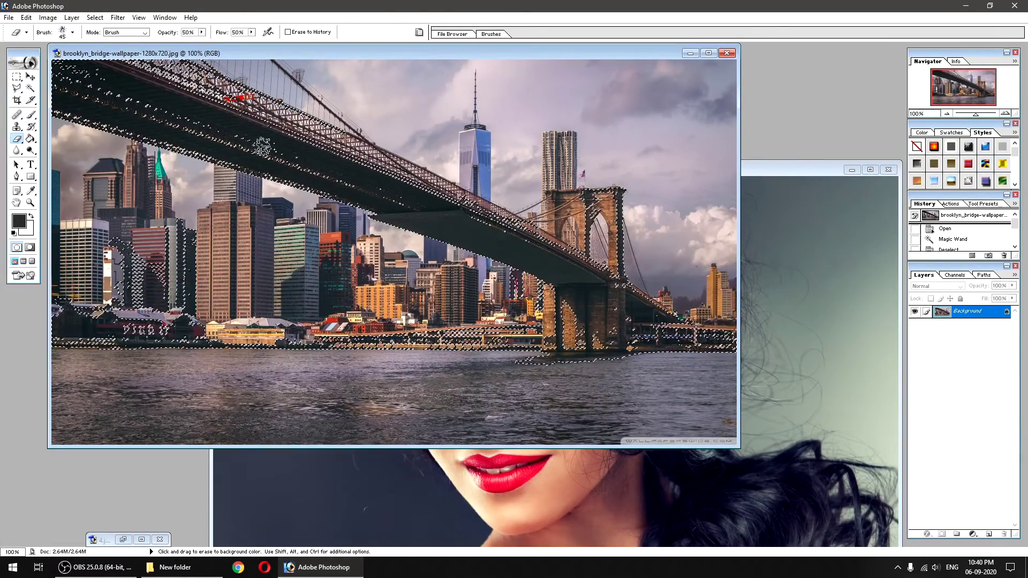
pyautogui.press('m')
pyautogui.hotkey('ctrl', 'd')
pyautogui.click(31, 79)
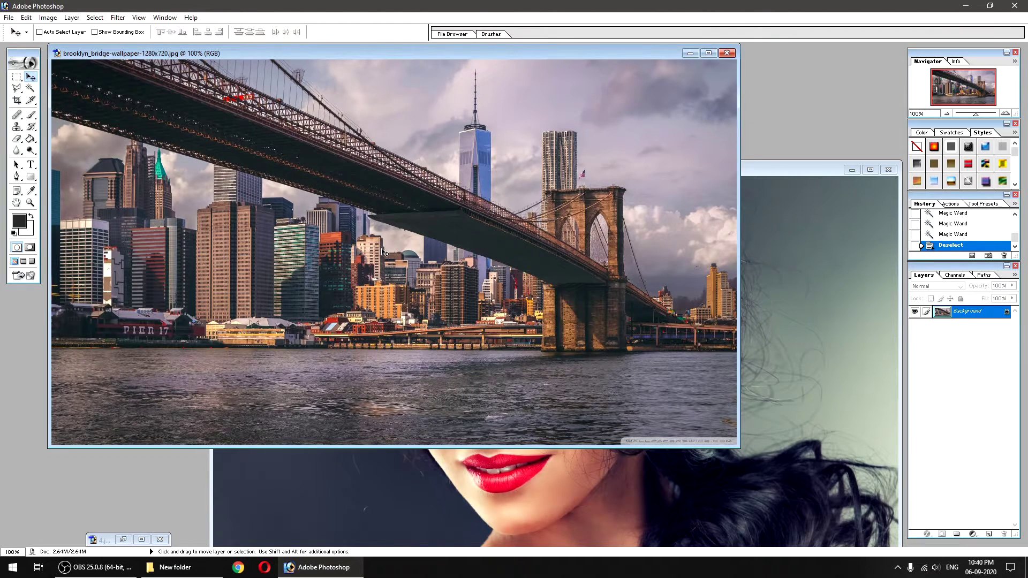
# Restore the 4.jpg window at 100% zoom and bring the bridge photo in front of it
pyautogui.click(757, 342)
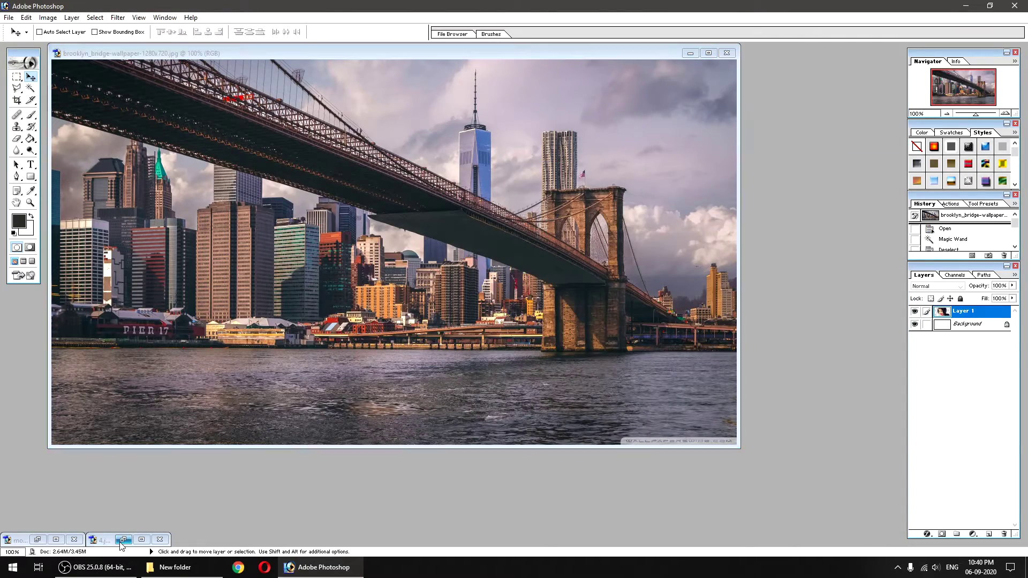
pyautogui.click(123, 540)
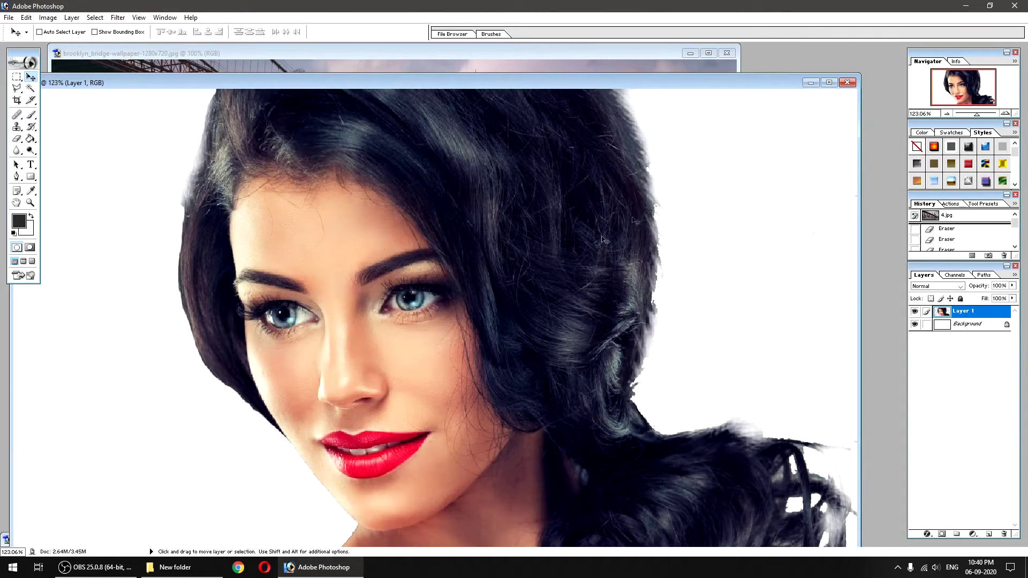
pyautogui.moveTo(707, 87); pyautogui.dragTo(737, 63)
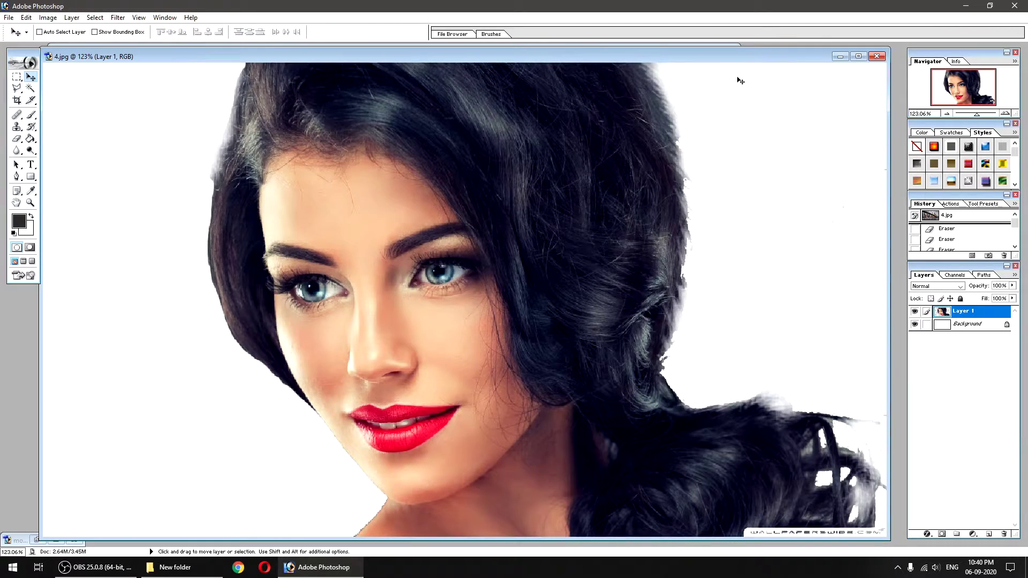
pyautogui.hotkey('ctrl', 'alt', '0')
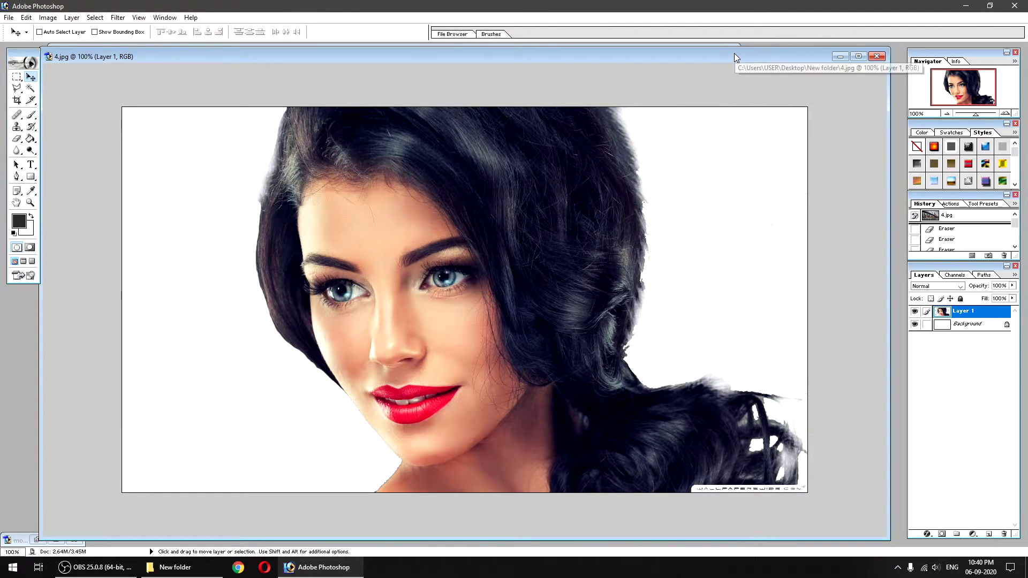
pyautogui.moveTo(734, 53); pyautogui.dragTo(736, 58)
pyautogui.click(535, 50)
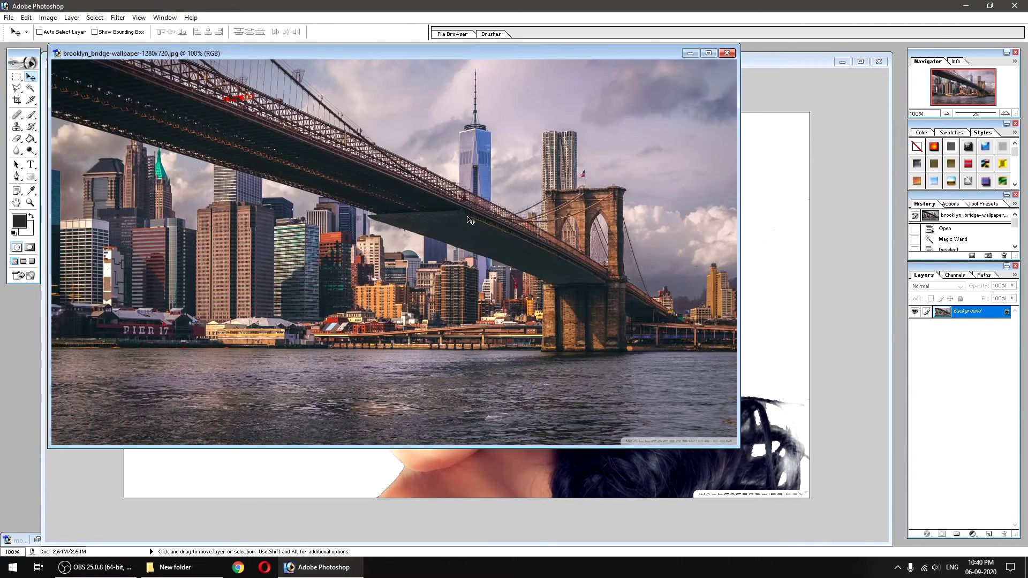
# Drag the Brooklyn Bridge photo into 4.jpg as Layer 2, aligned to cover the whole canvas
pyautogui.moveTo(560, 231); pyautogui.dragTo(782, 268)
pyautogui.moveTo(728, 300); pyautogui.dragTo(498, 301)
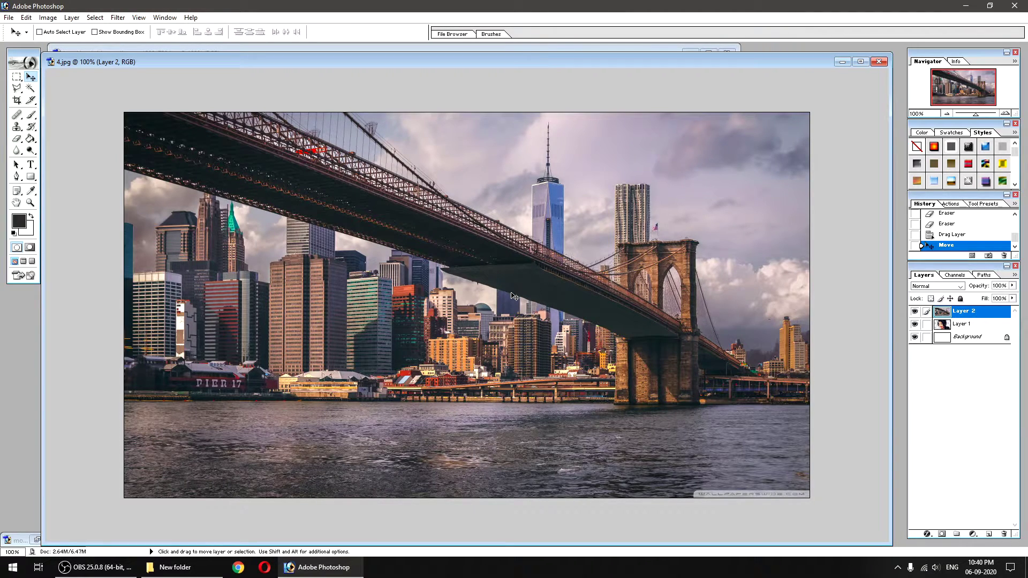
pyautogui.click(962, 325)
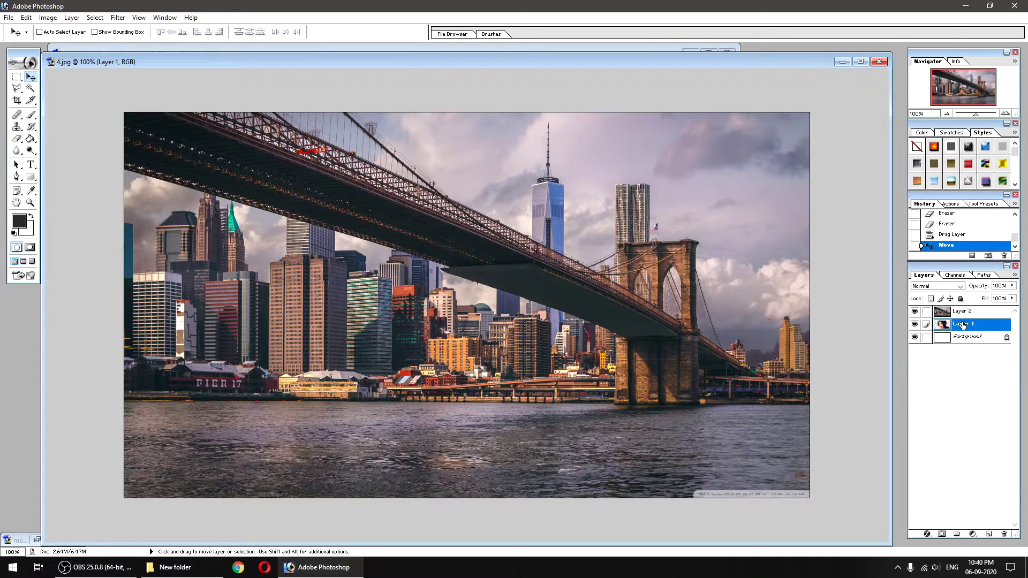
# Move Layer 1 above Layer 2 so the woman stands in front of the bridge
pyautogui.moveTo(962, 328); pyautogui.dragTo(961, 312)
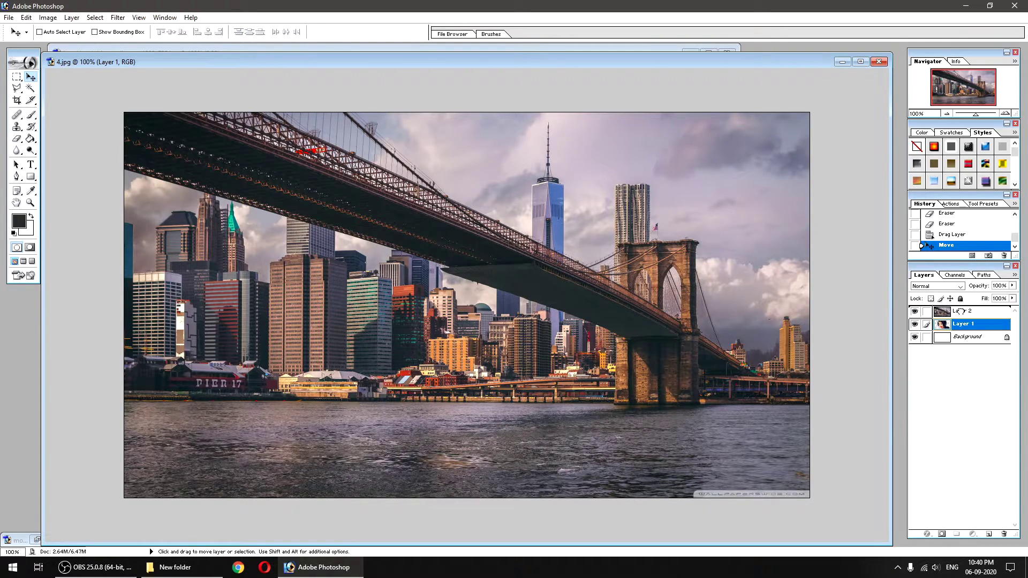
pyautogui.moveTo(960, 311); pyautogui.dragTo(961, 314)
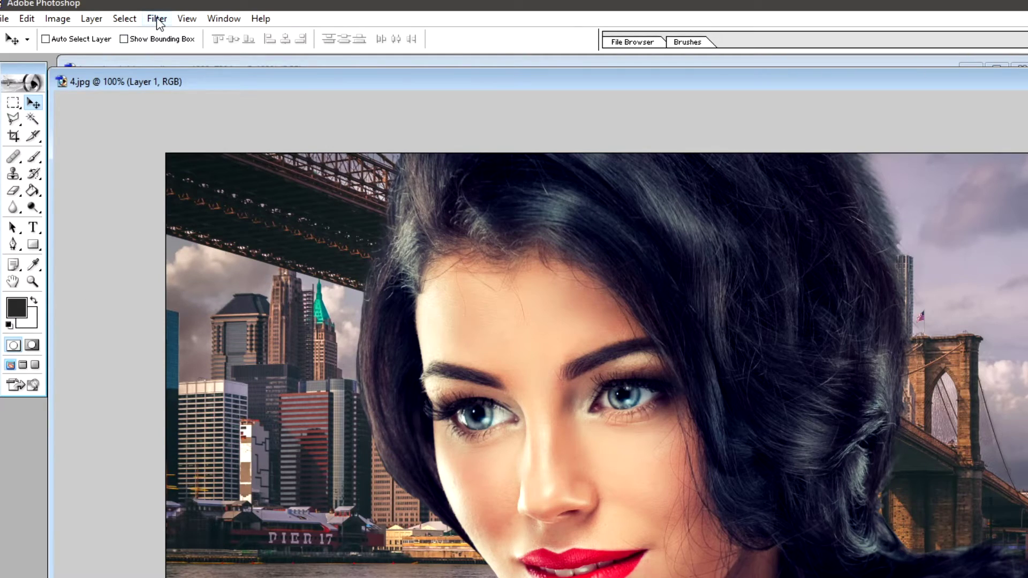
pyautogui.click(157, 17)
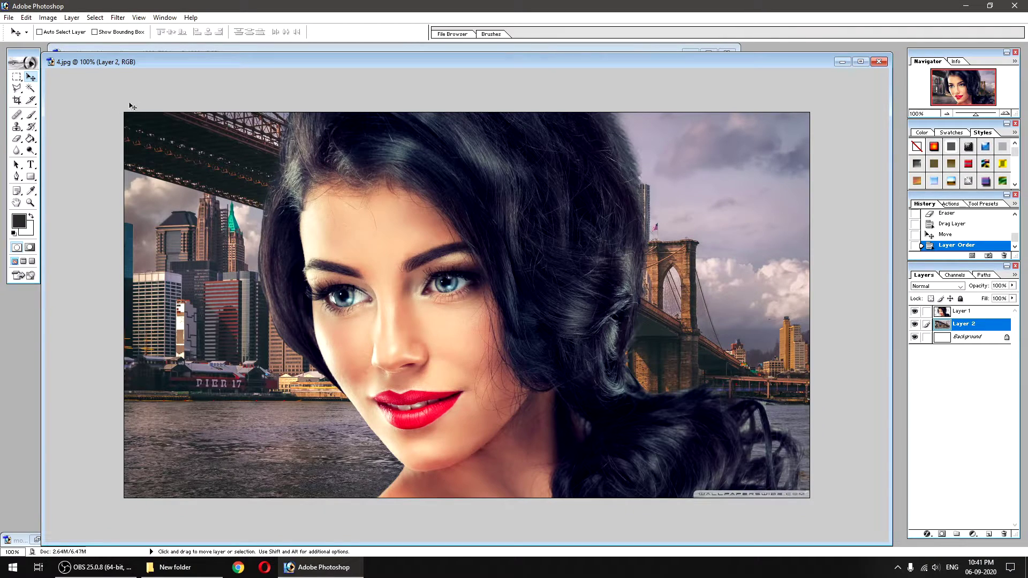
pyautogui.click(118, 17)
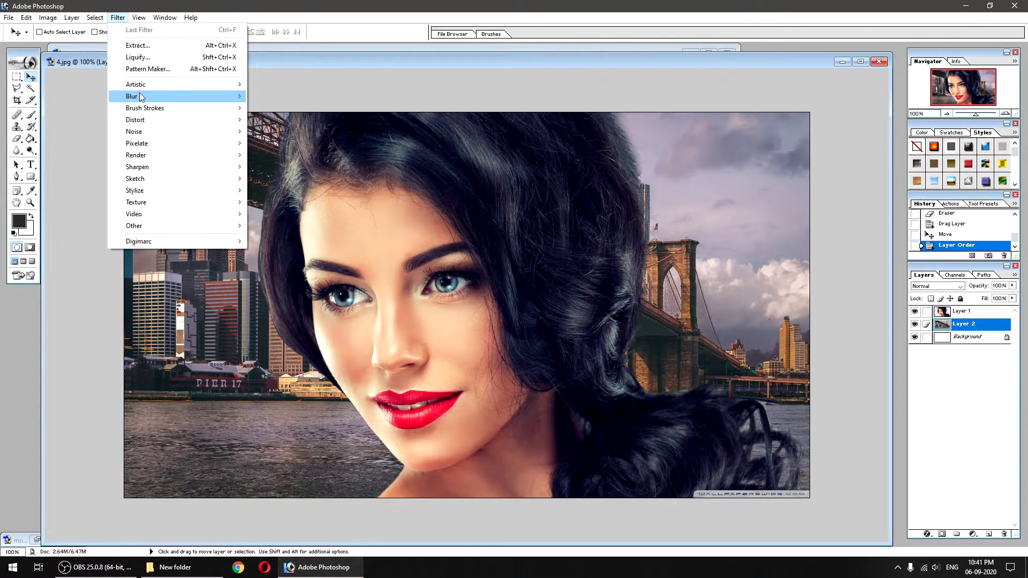
pyautogui.moveTo(132, 97)
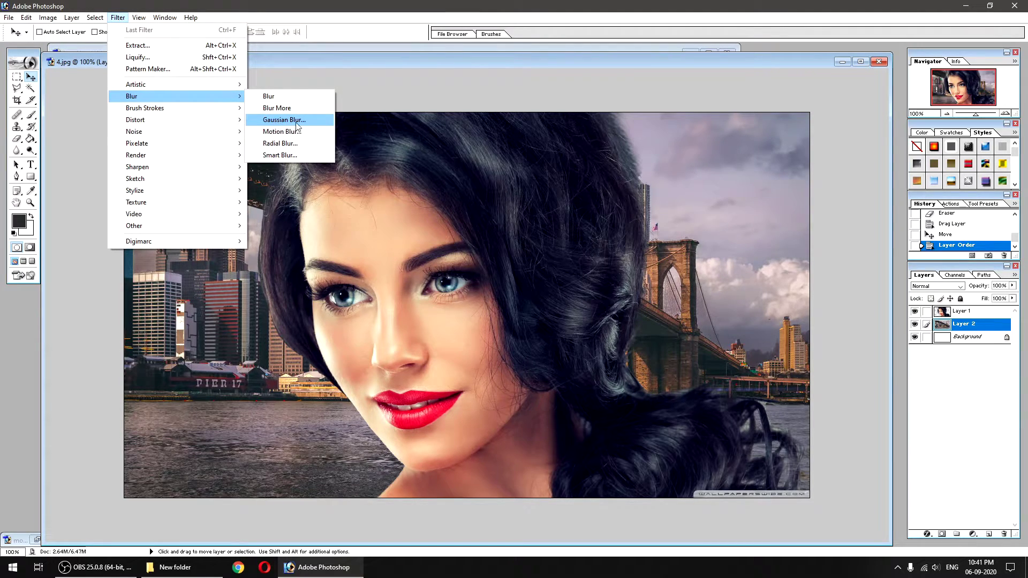
# Apply a Gaussian Blur with a 2.3-pixel radius to the Brooklyn Bridge layer
pyautogui.click(296, 120)
pyautogui.moveTo(485, 360); pyautogui.dragTo(454, 363)
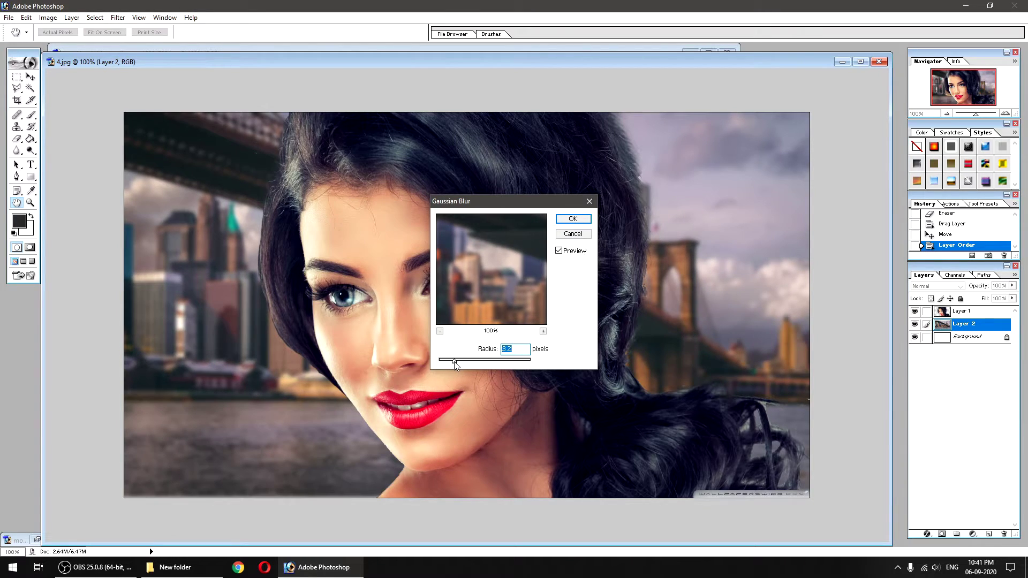
pyautogui.moveTo(452, 362); pyautogui.dragTo(456, 362)
pyautogui.moveTo(452, 363); pyautogui.dragTo(455, 362)
pyautogui.click(586, 224)
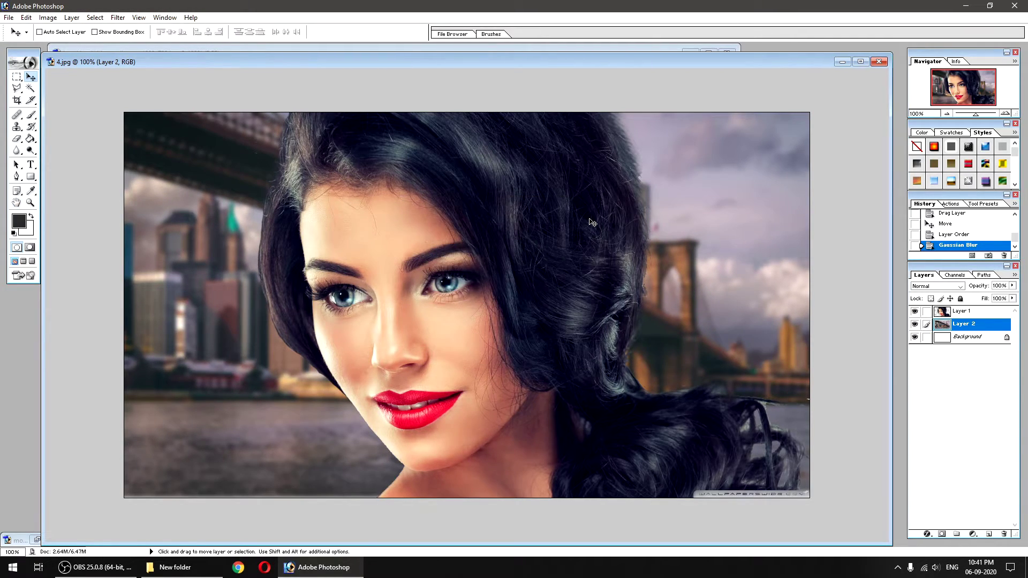
pyautogui.click(954, 315)
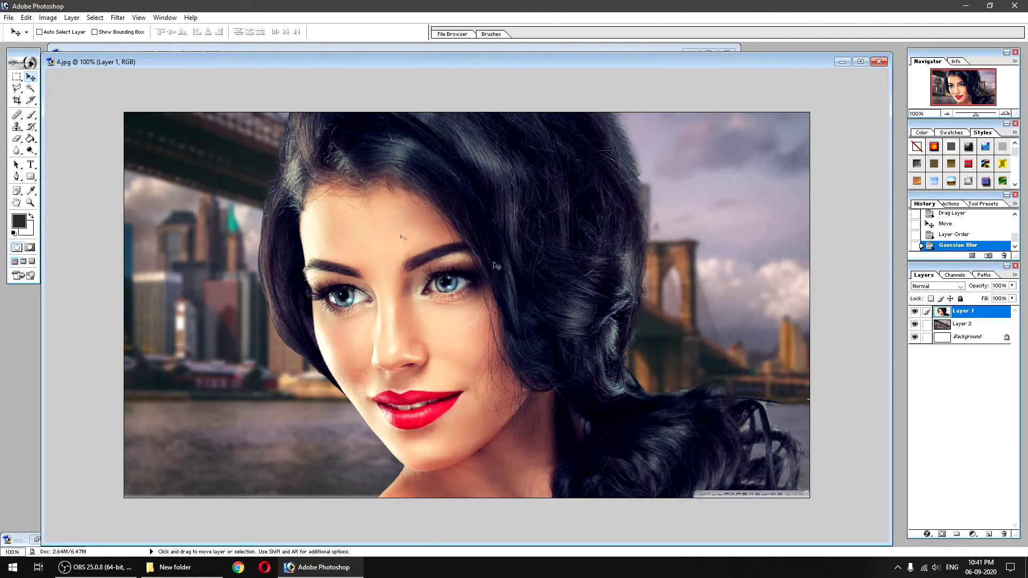
# Erase the leftover background fringe along the woman's hair edges on Layer 1
pyautogui.click(18, 139)
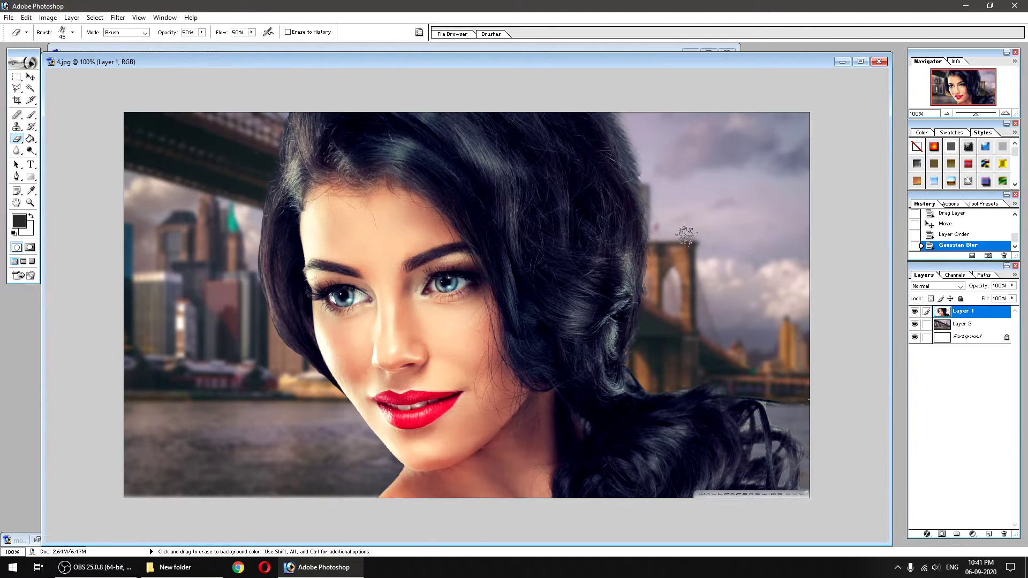
pyautogui.moveTo(648, 173); pyautogui.dragTo(628, 128)
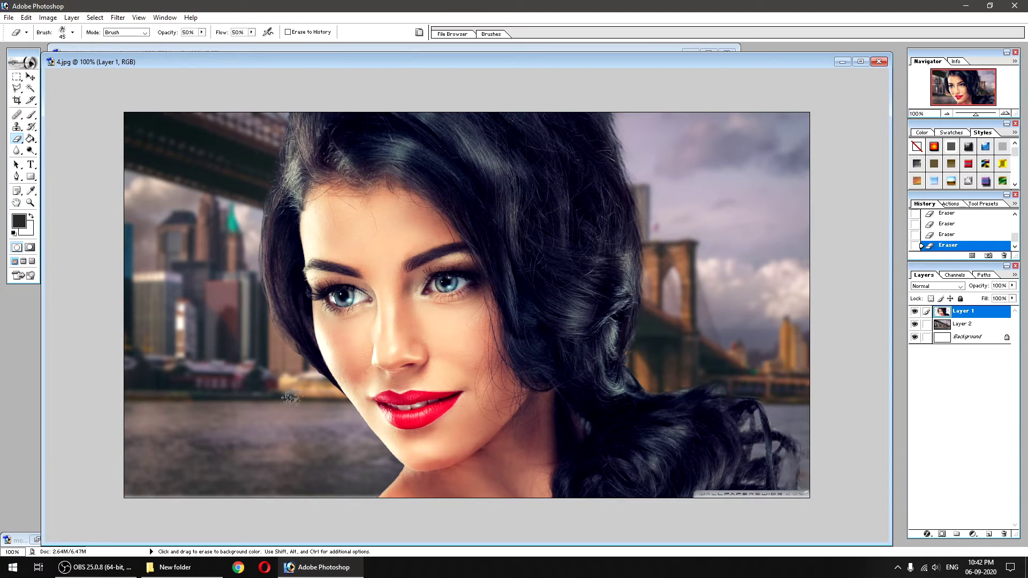
pyautogui.moveTo(289, 357); pyautogui.dragTo(265, 329)
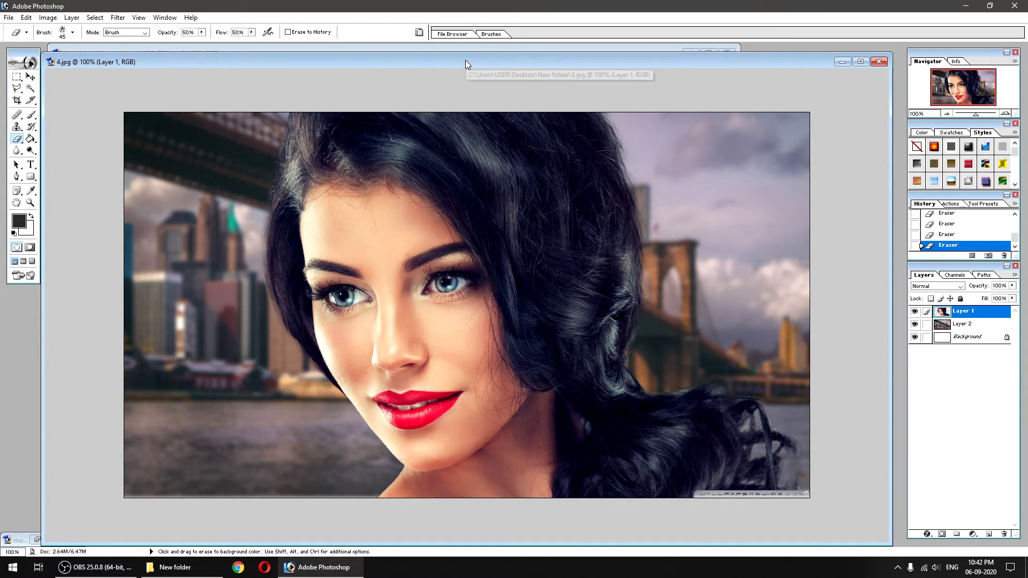
# Restore the most_beautiful_woman-wallpaper-1280x720.jpg window and position it beside the 4.jpg composite
pyautogui.moveTo(465, 61); pyautogui.dragTo(492, 79)
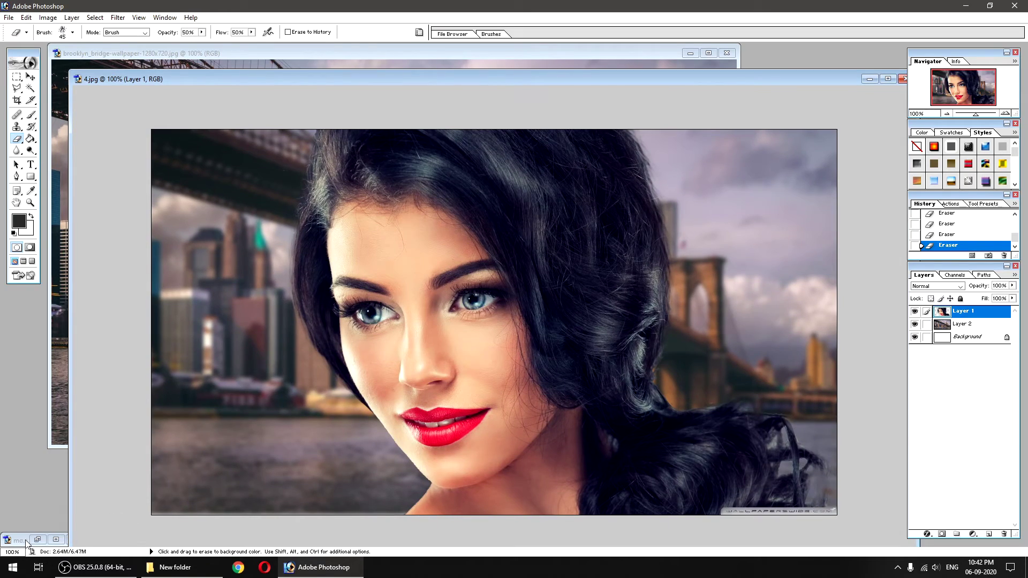
pyautogui.doubleClick(26, 541)
pyautogui.moveTo(594, 171)
pyautogui.mouseDown()
pyautogui.moveTo(292, 178)
pyautogui.moveTo(135, 451)
pyautogui.moveTo(350, 202)
pyautogui.moveTo(556, 148)
pyautogui.moveTo(518, 160)
pyautogui.mouseUp()
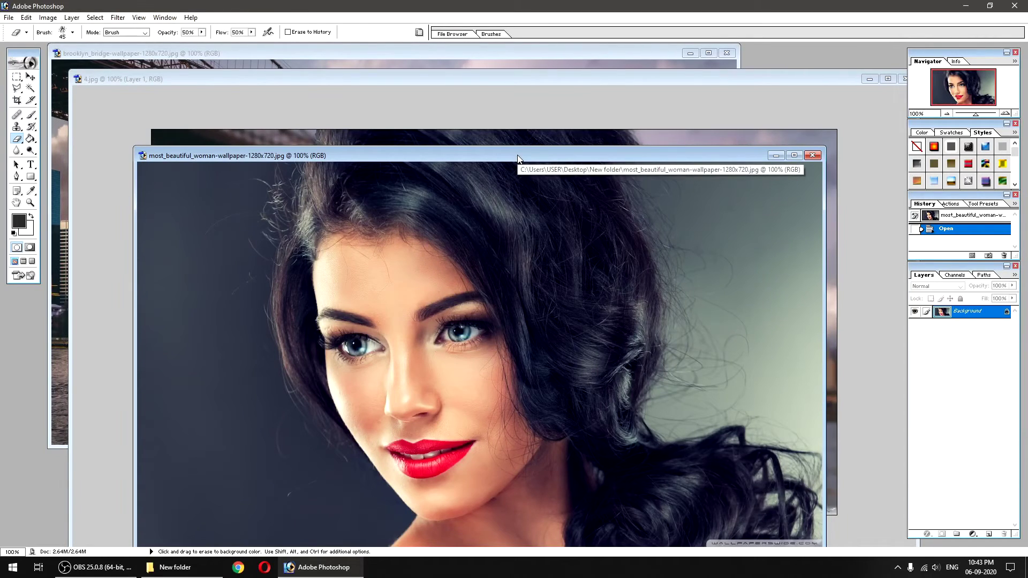